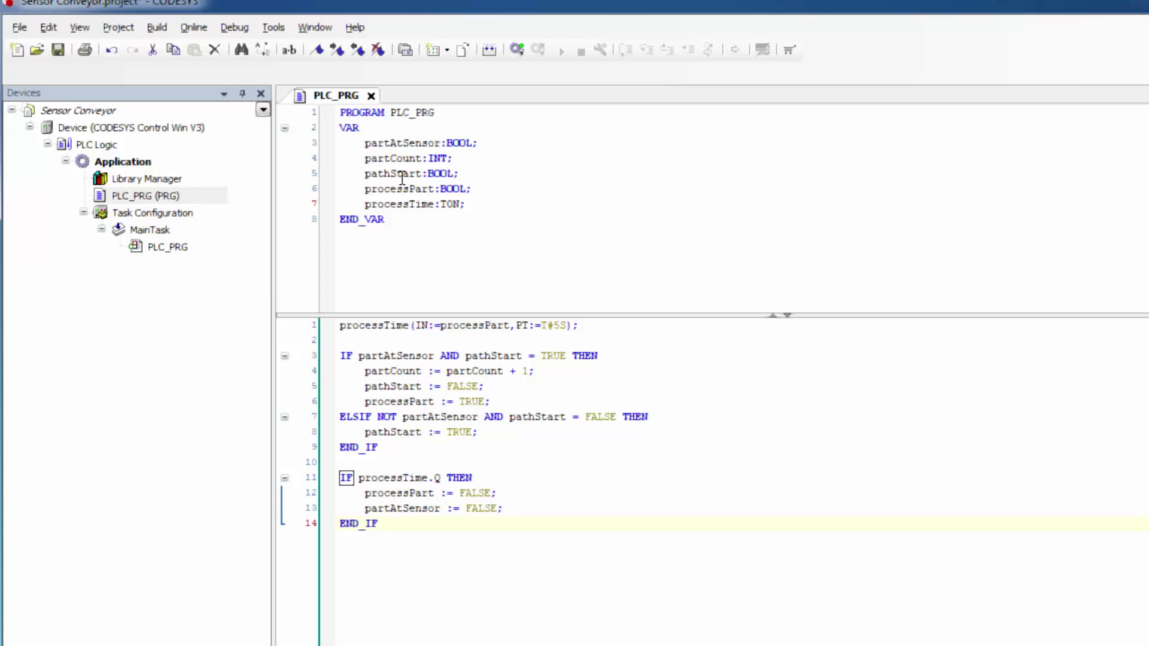
Add a Symbol Configuration object to the Application, with comments included in the XML.
left_click(133, 162)
right_click(128, 164)
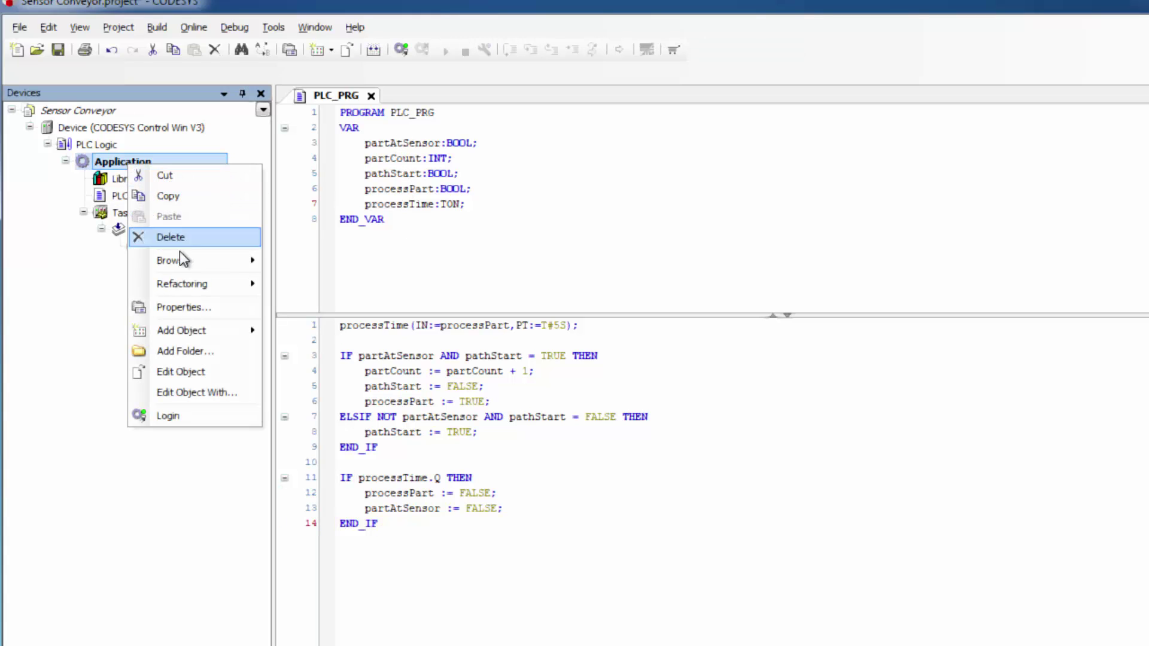
mouse_move(201, 332)
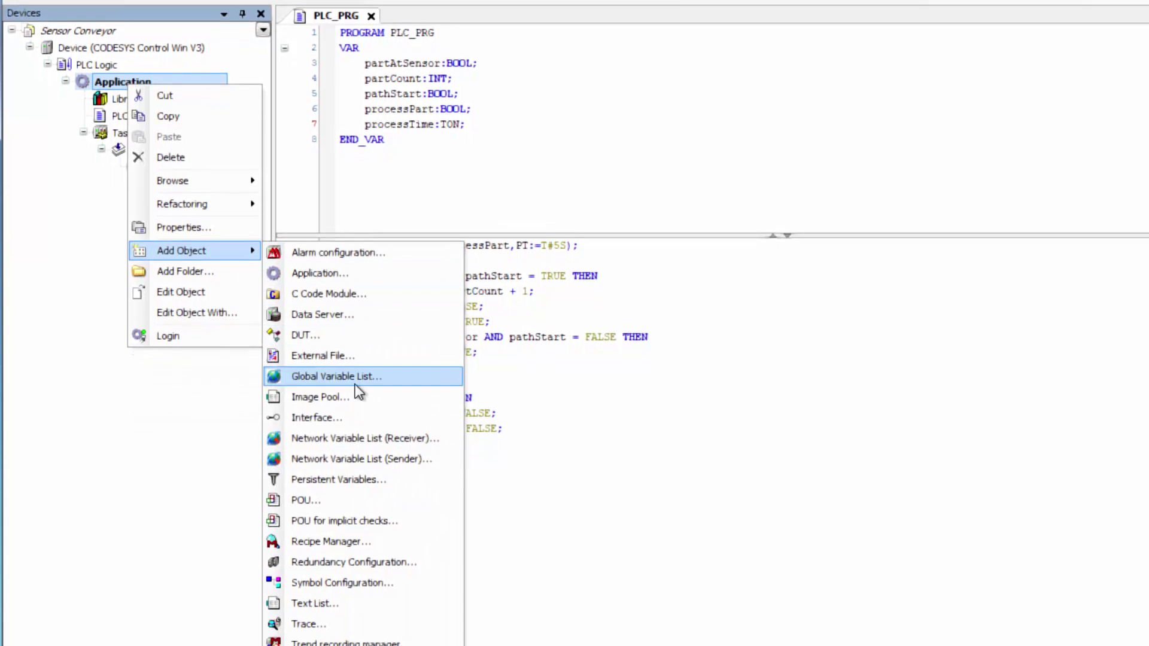
left_click(387, 579)
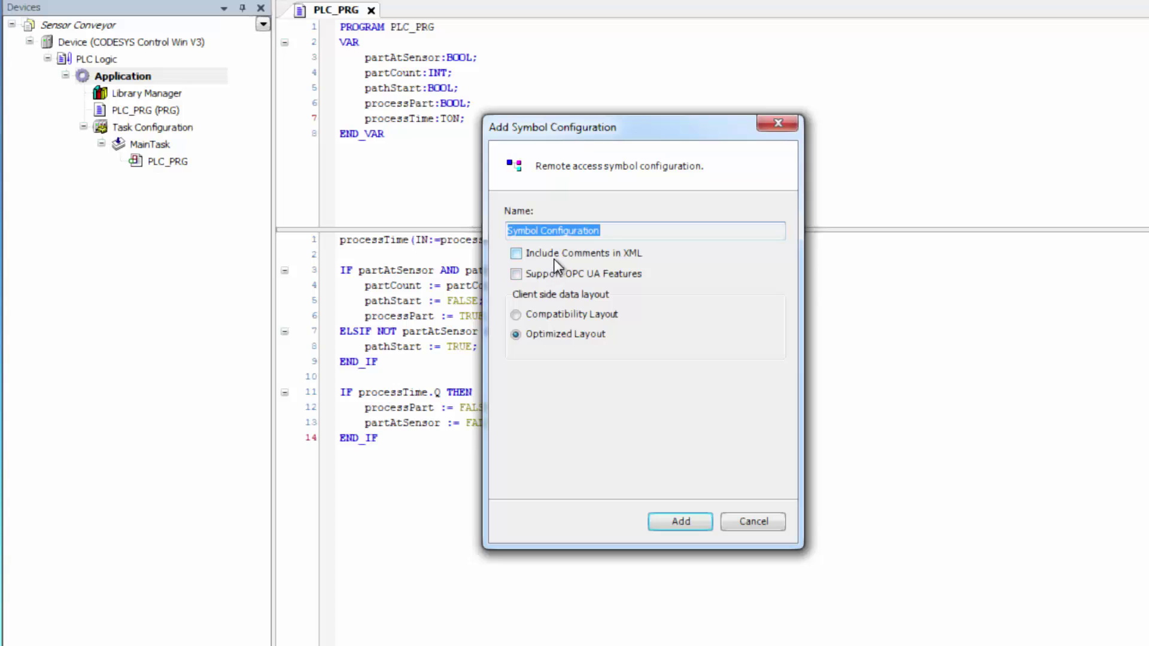
left_click(517, 255)
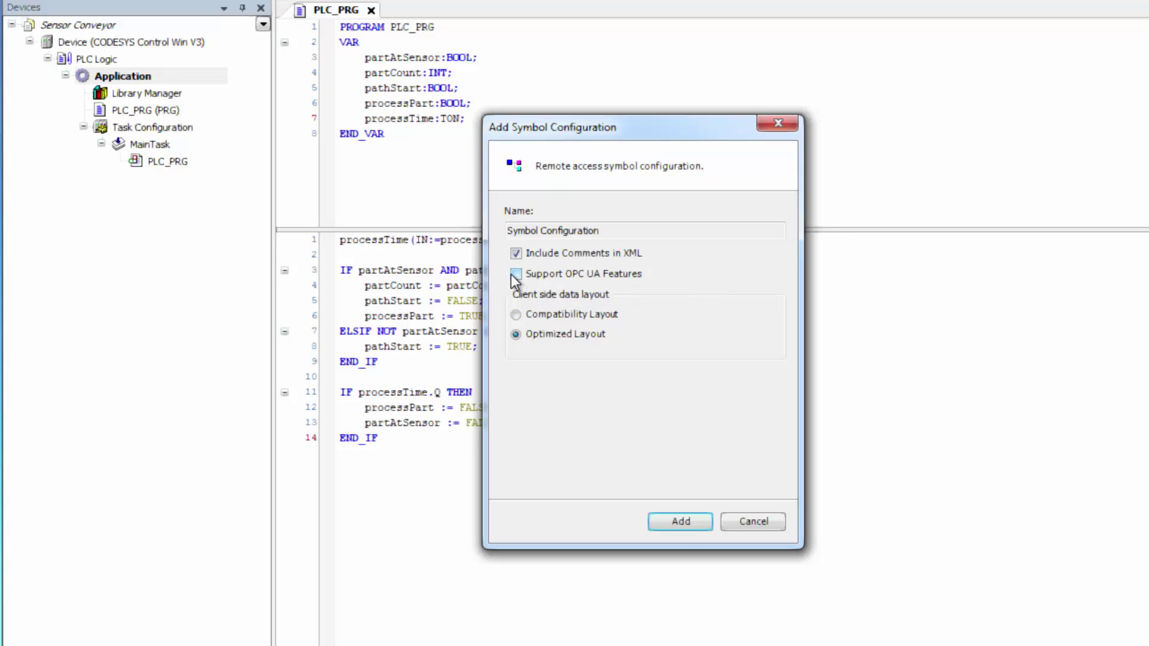
left_click(679, 522)
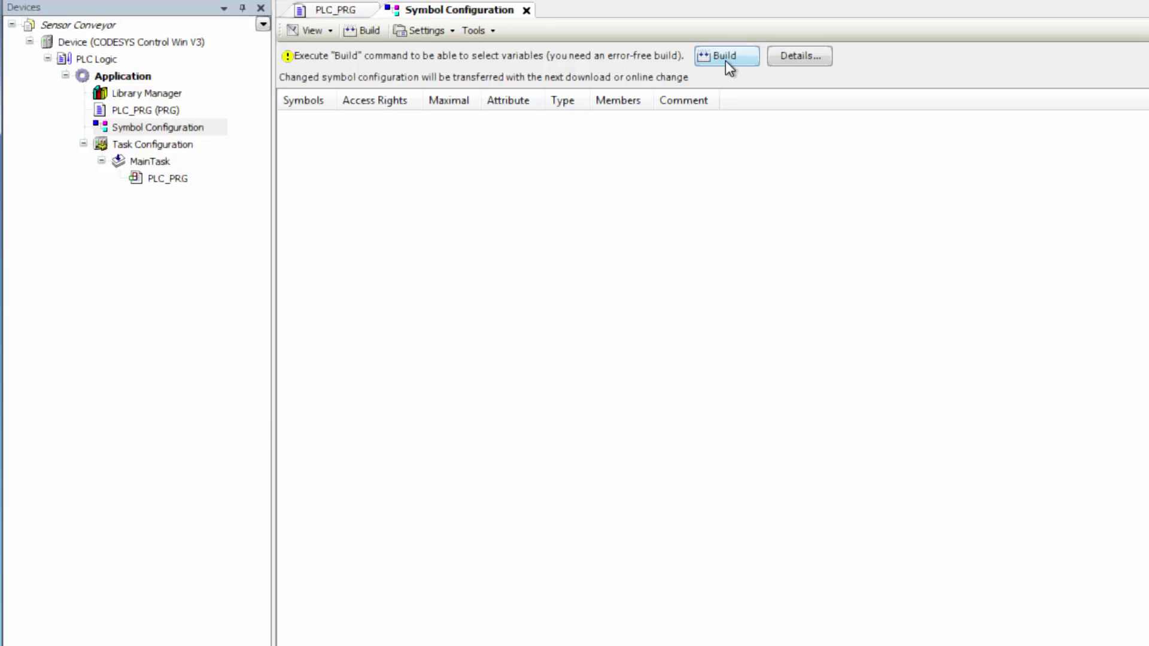
Build the project and select all PLC_PRG variables for the symbol configuration.
left_click(726, 60)
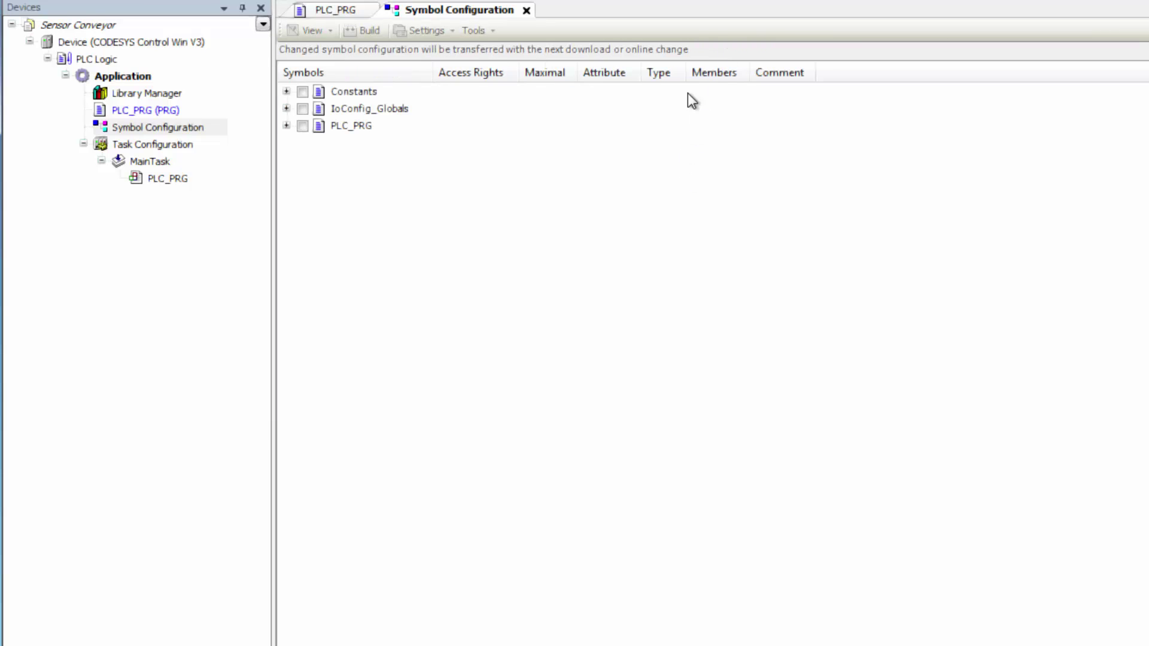
left_click(287, 125)
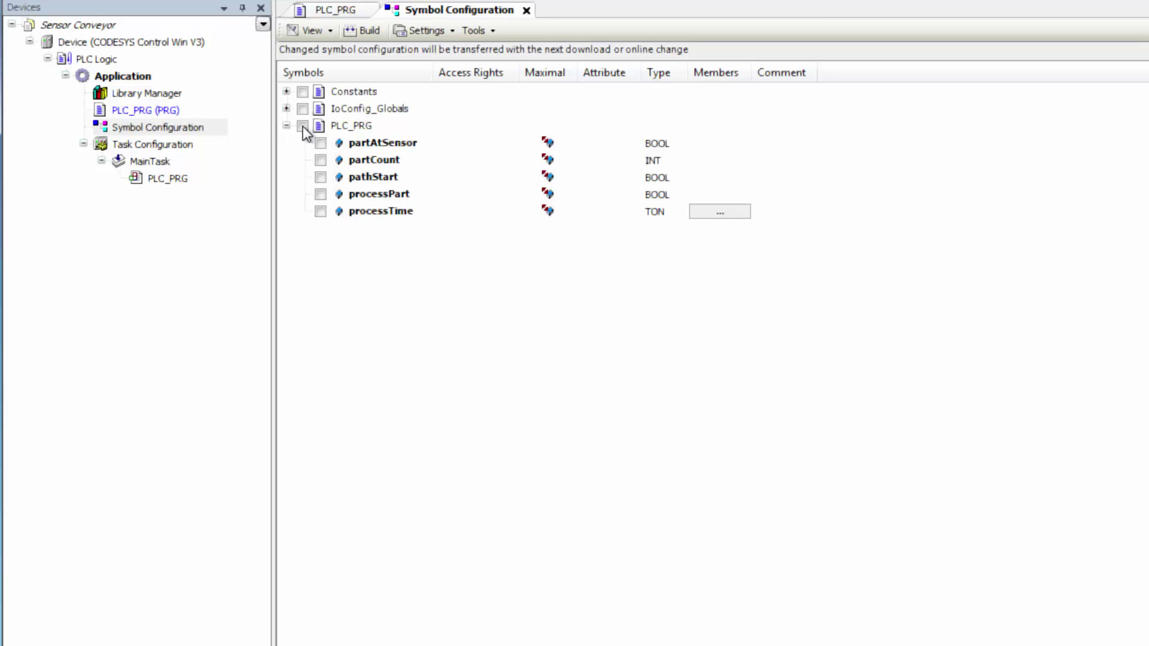
left_click(303, 126)
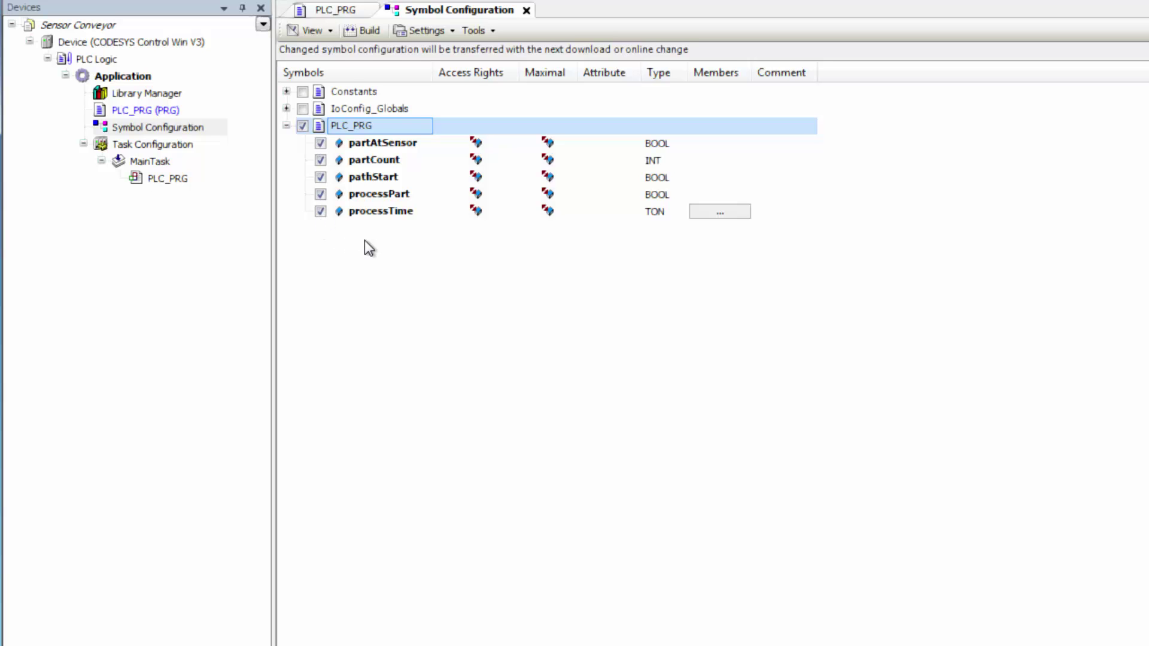
Start the soft PLC from its control icon among the virtual machine's hidden notification icons.
left_click_drag(1143, 89, 1140, 261)
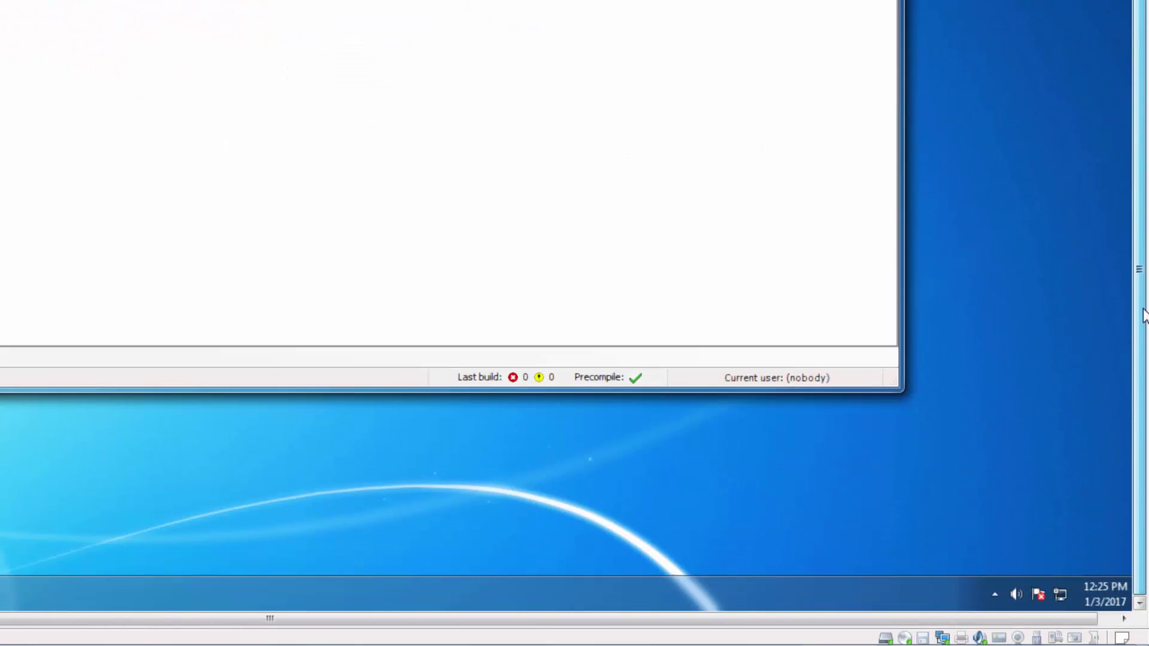
left_click(995, 594)
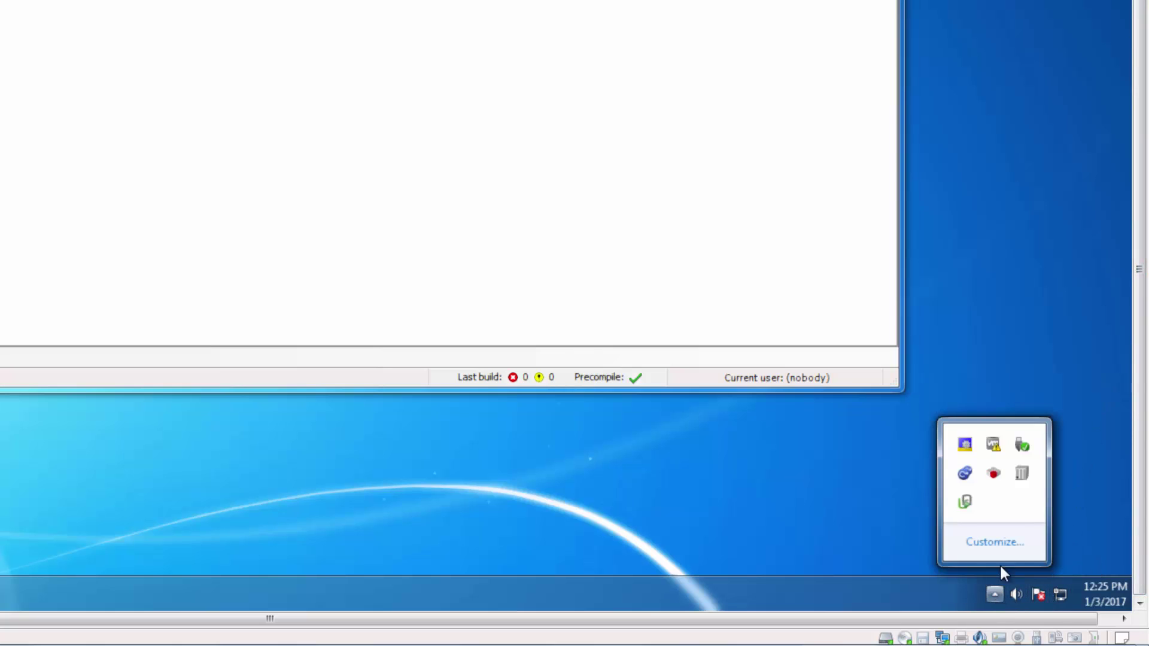
right_click(1022, 476)
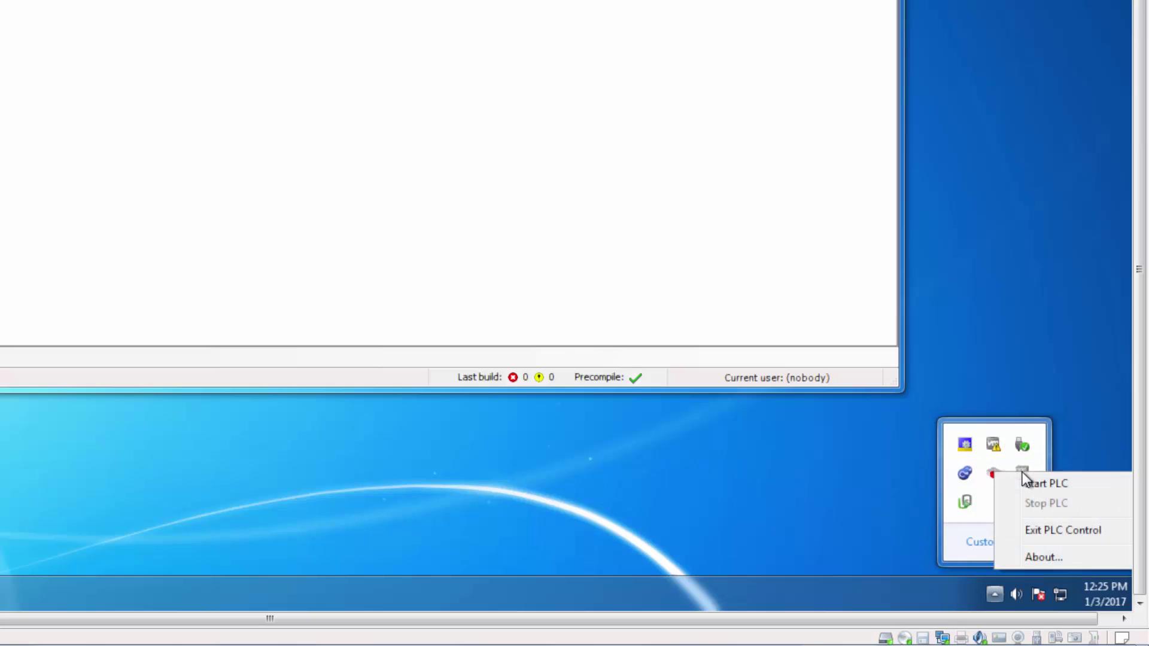
left_click(1078, 486)
Attempt an online login and accept the network scan to set the device's active communication path.
left_click_drag(1138, 437, 1139, 234)
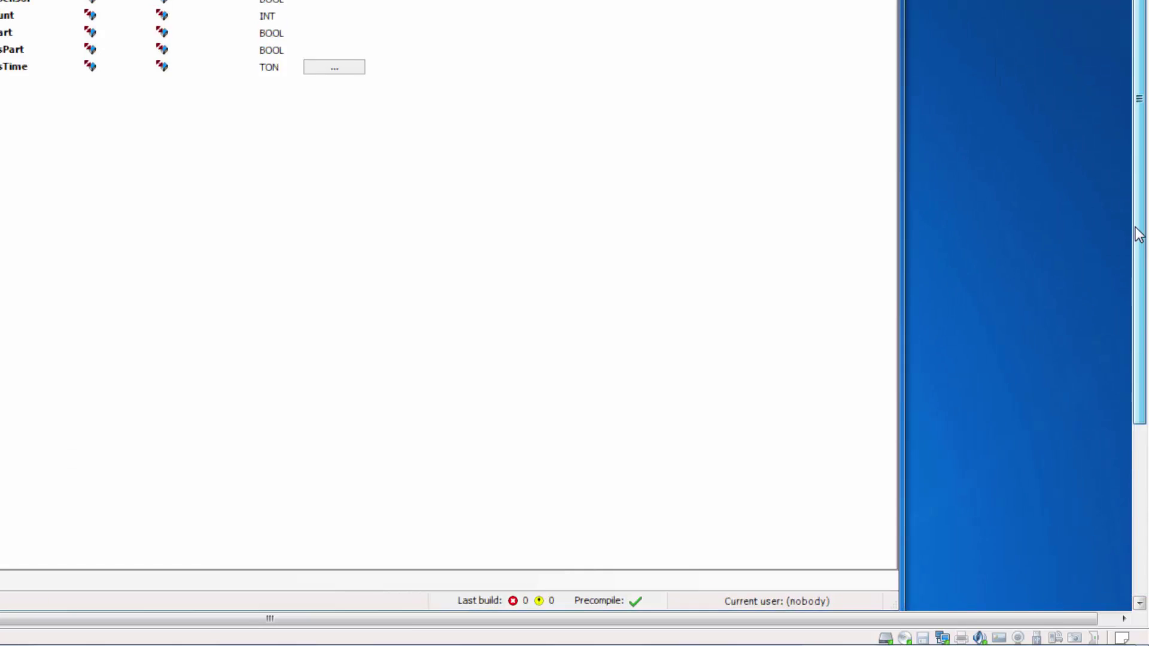
left_click(197, 37)
left_click(228, 53)
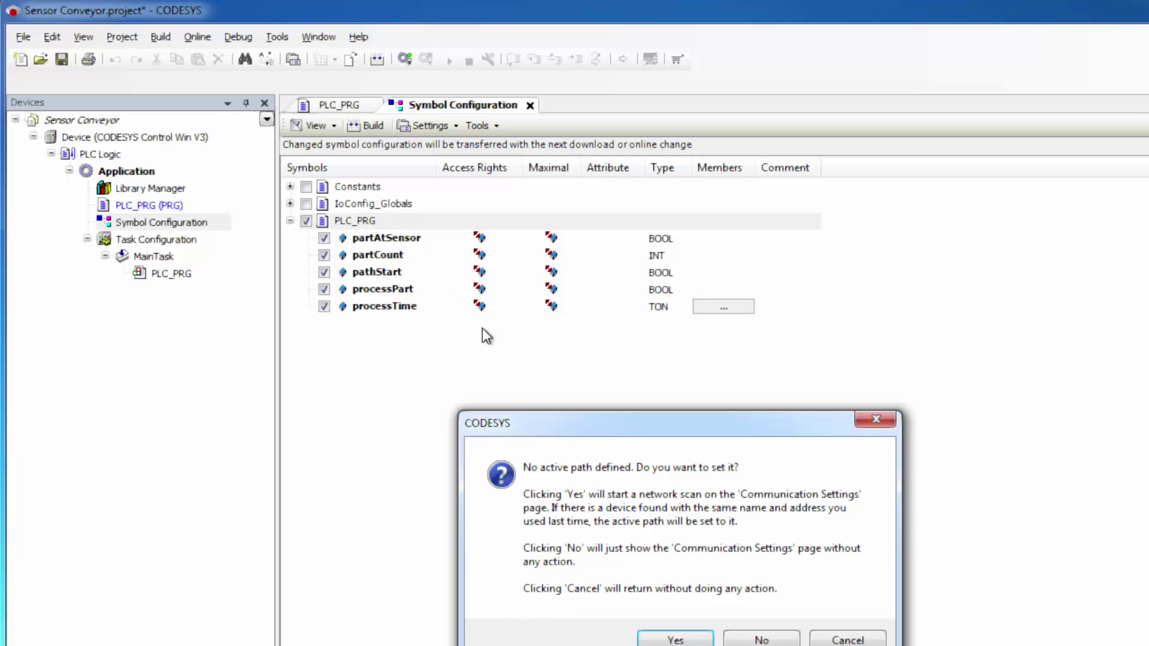
left_click(683, 639)
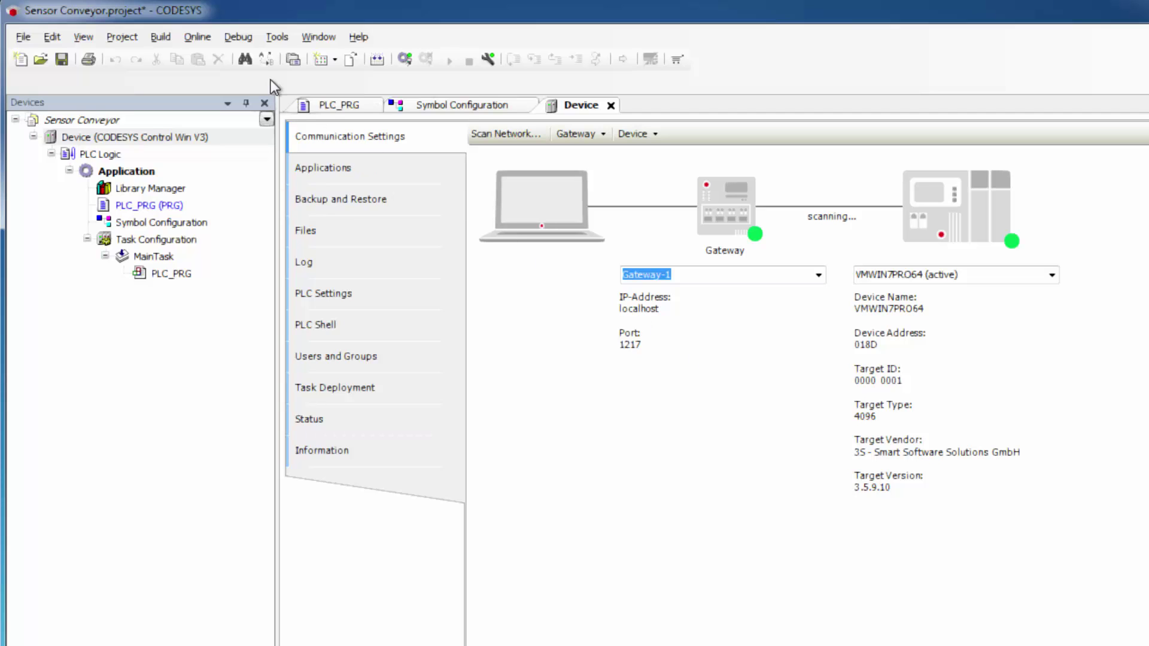
left_click(237, 37)
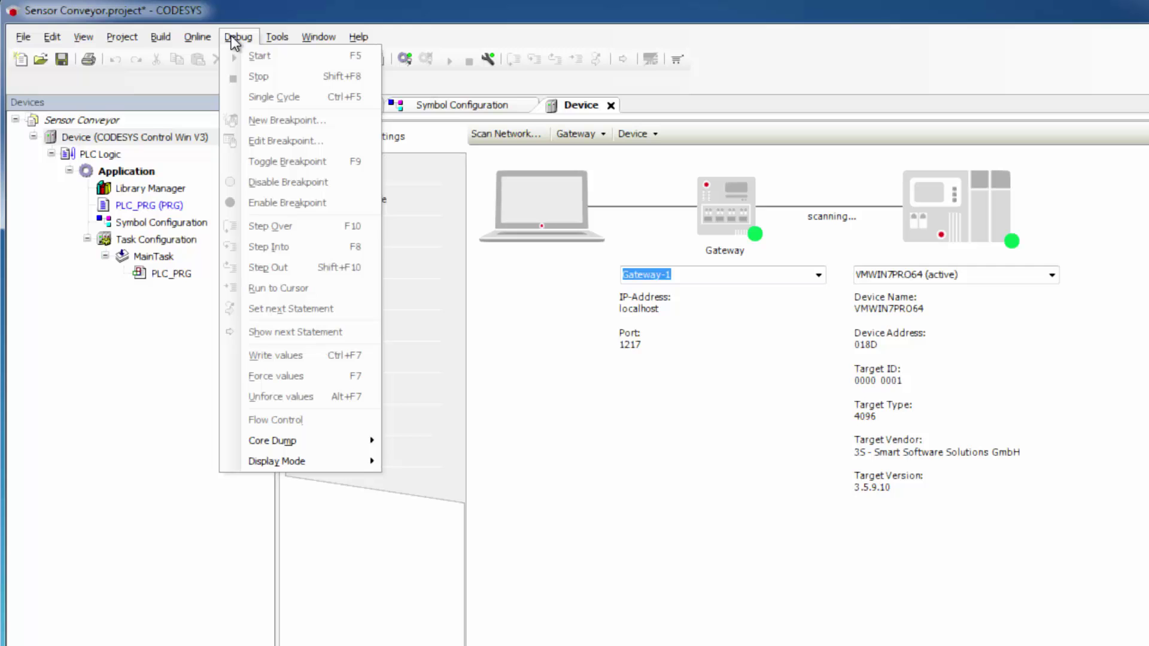
left_click(645, 393)
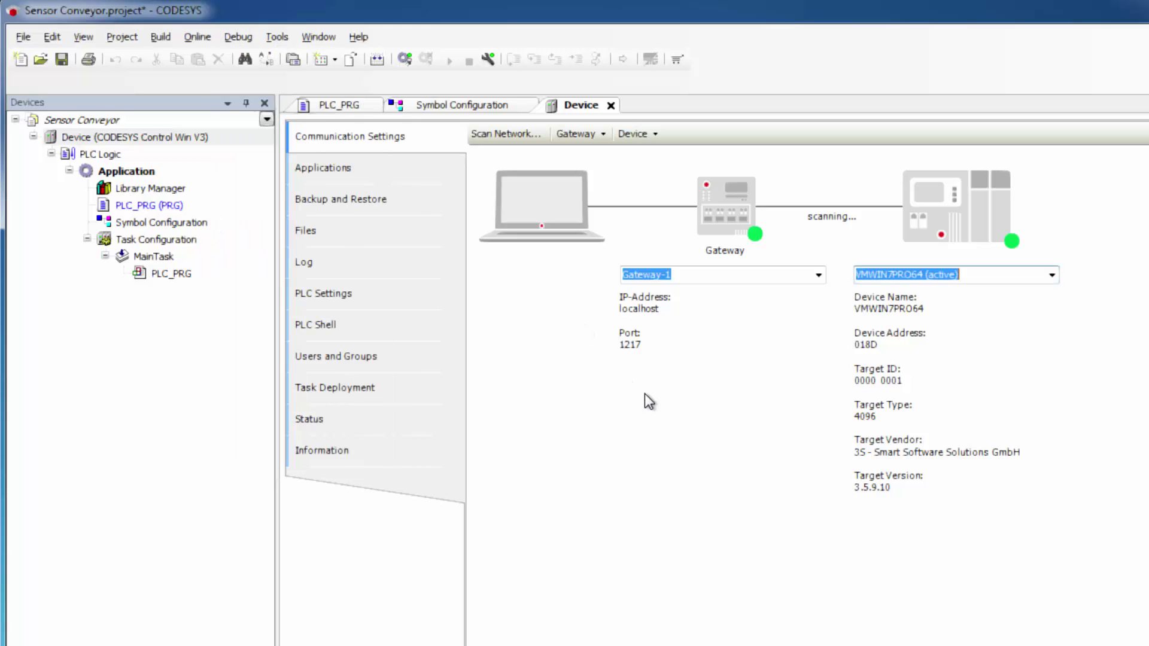
Return to the PLC_PRG code, log in to the device, and create and download the application.
left_click(528, 107)
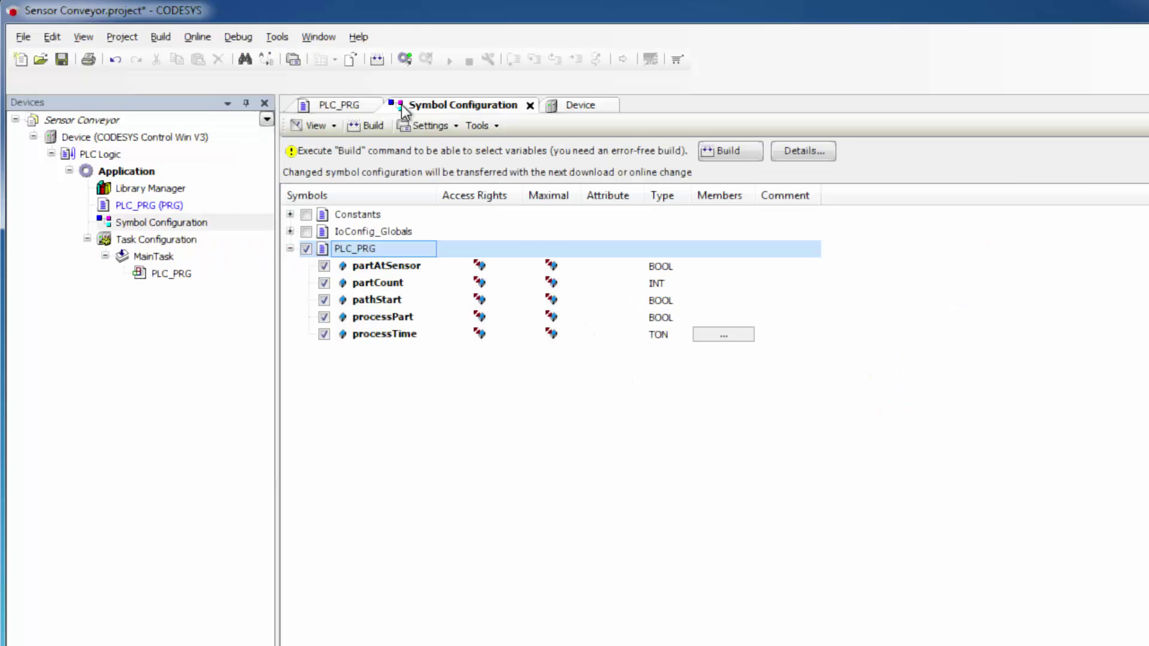
left_click(345, 108)
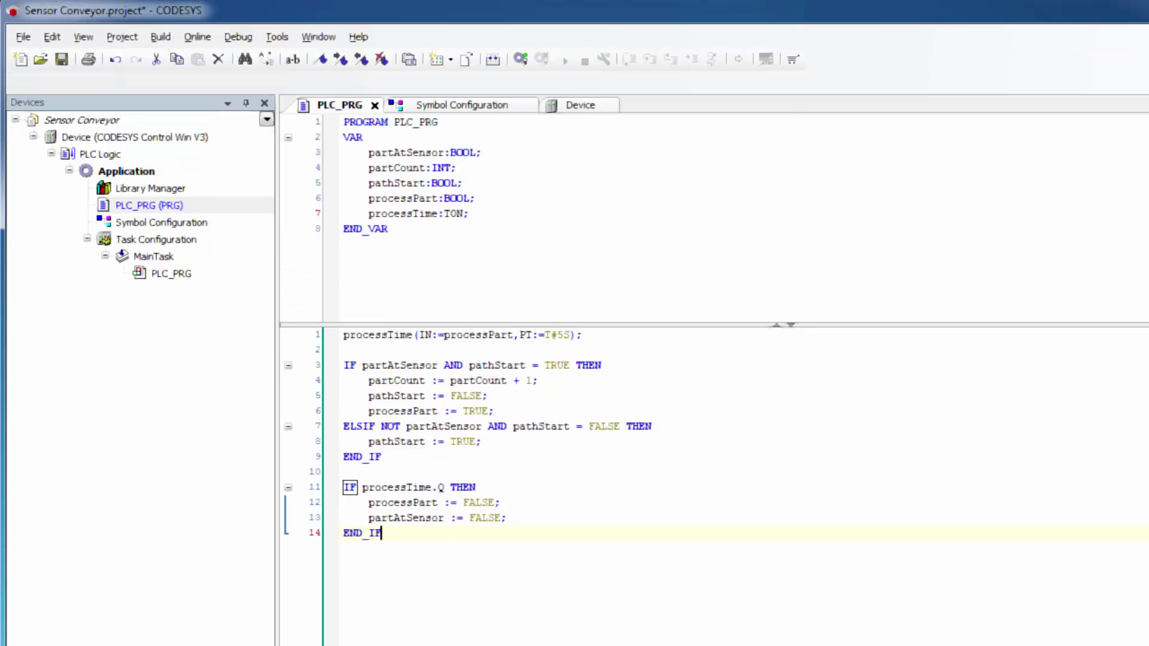
left_click(197, 40)
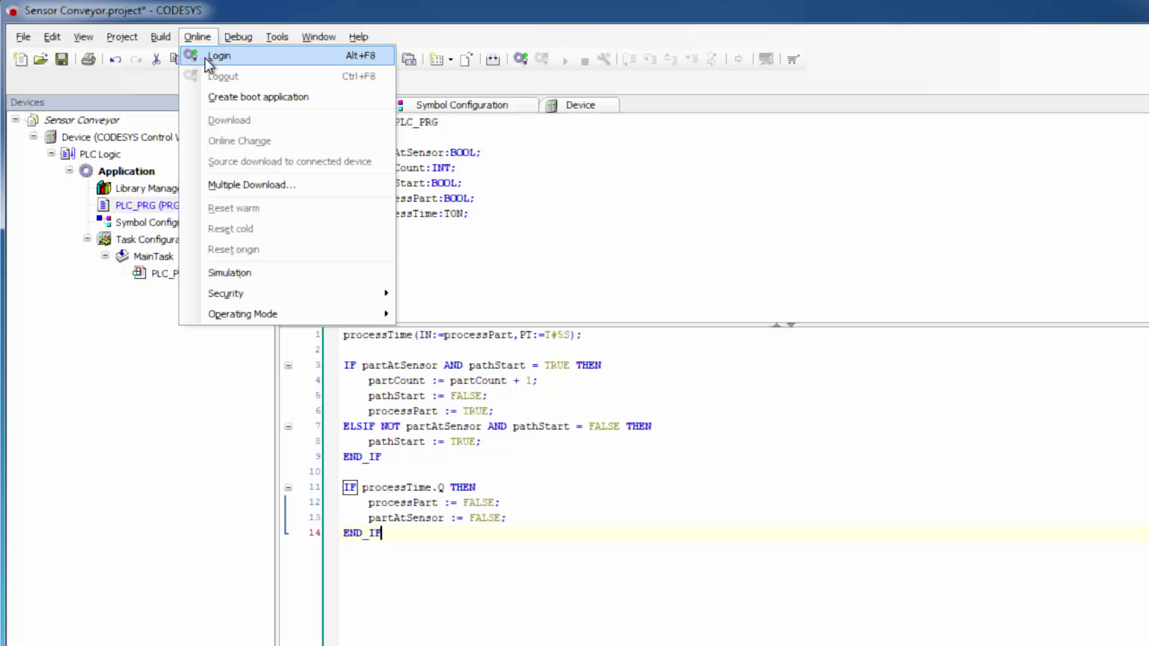
left_click(204, 58)
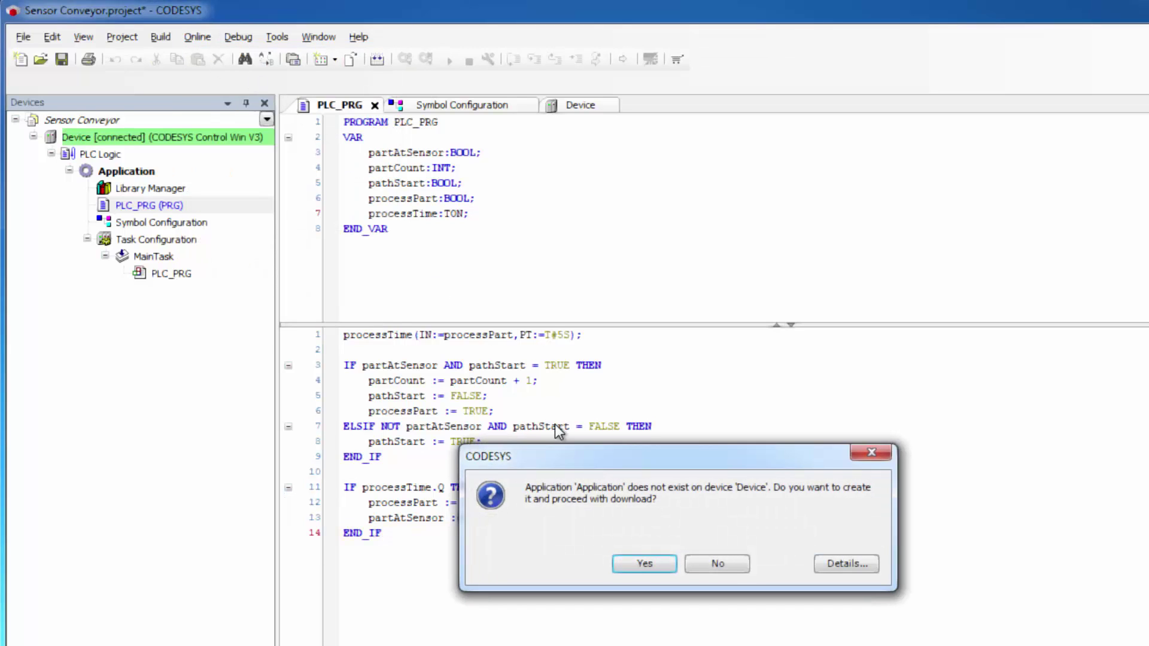
left_click(644, 566)
left_click(686, 574)
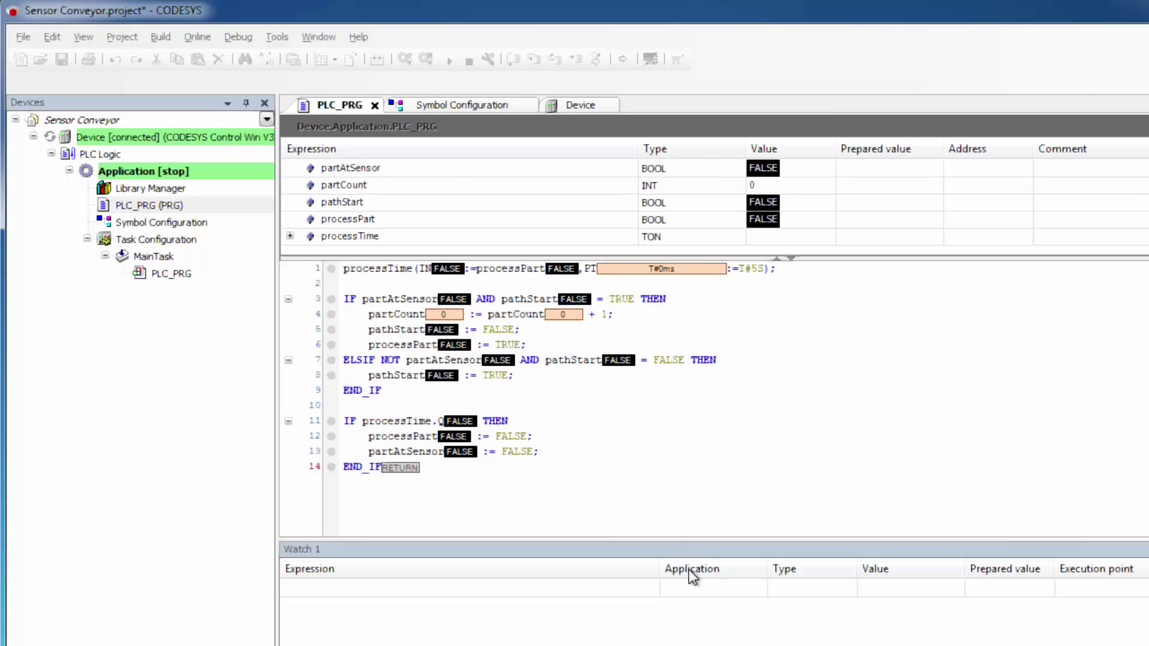
Start running the downloaded application on the PLC.
left_click(596, 475)
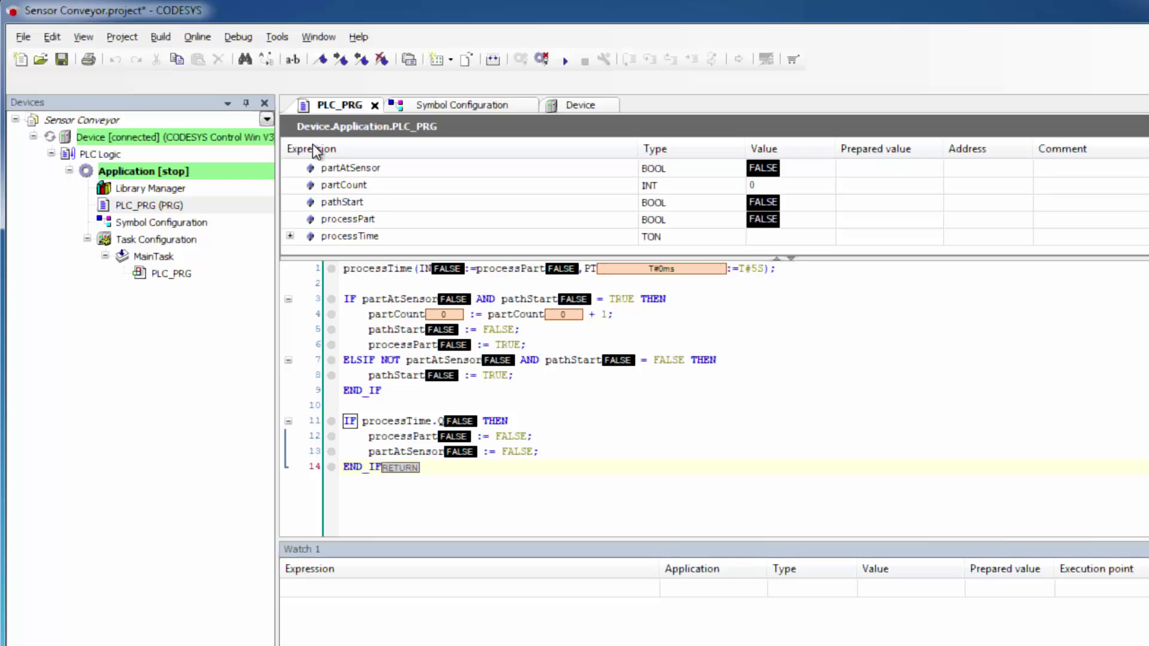
left_click(238, 39)
left_click(255, 55)
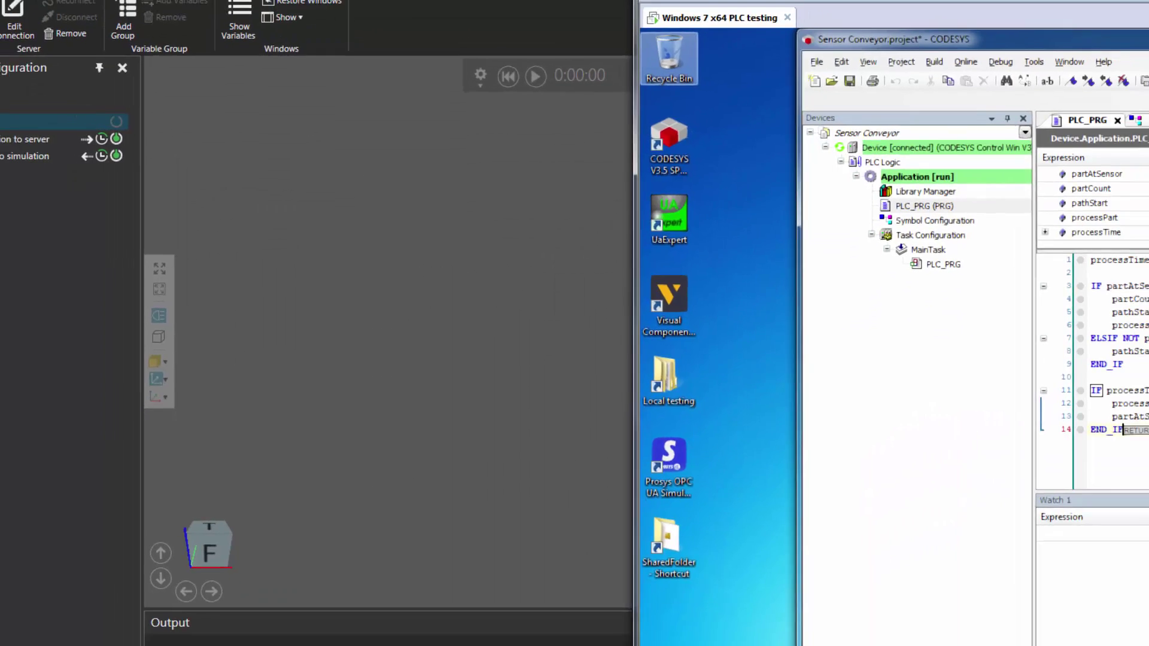
Switch to Visual Components, fit its window beside the virtual machine, and auto-hide Connectivity Configuration and Output.
left_click(341, 116)
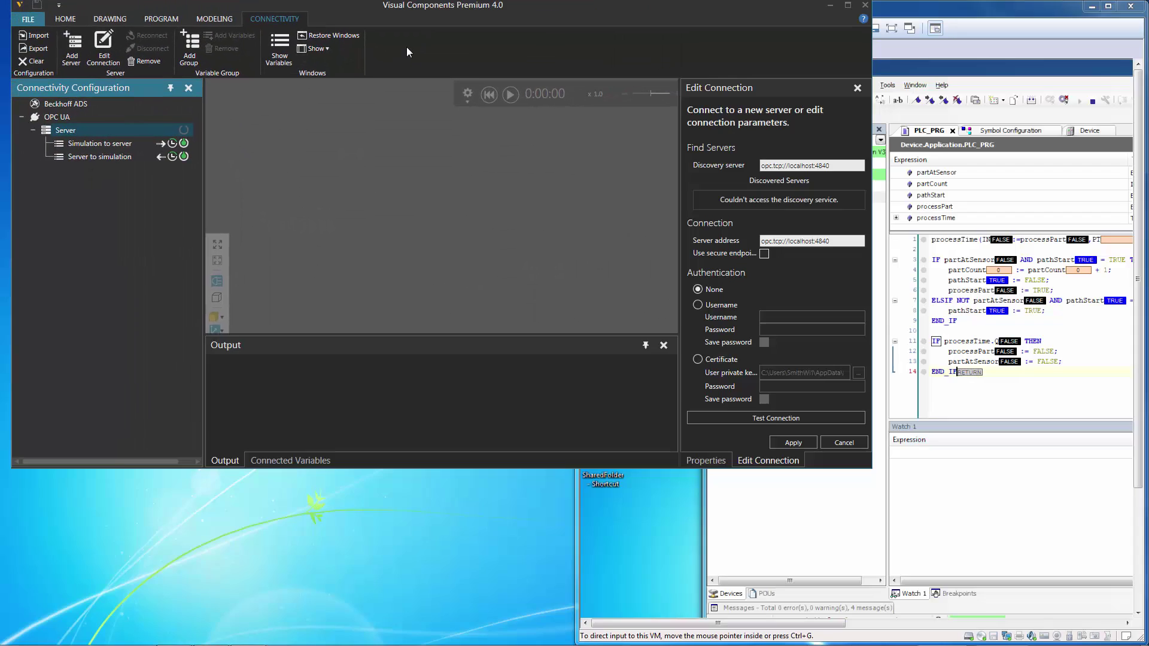
key("super+Left")
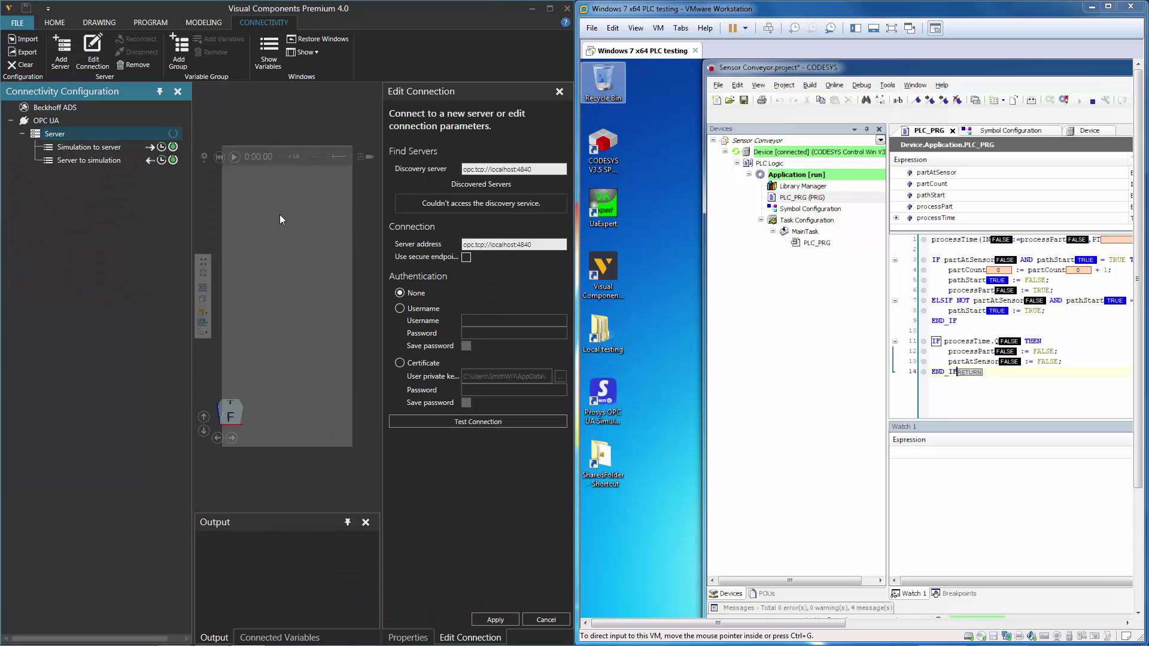
left_click(159, 92)
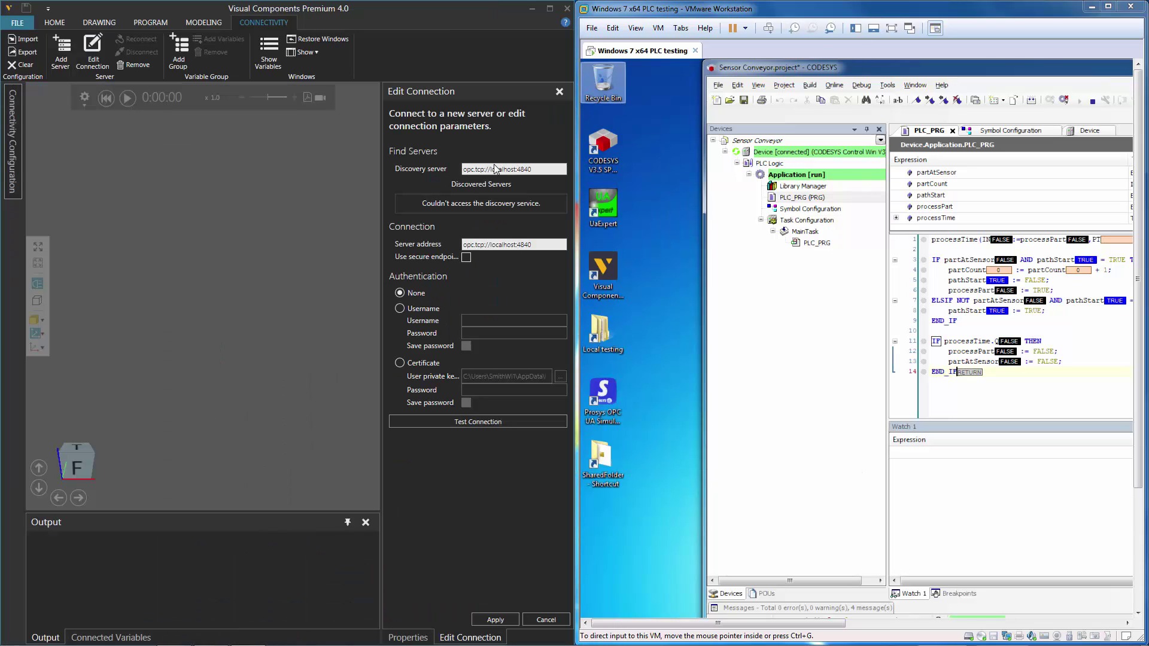
left_click(351, 524)
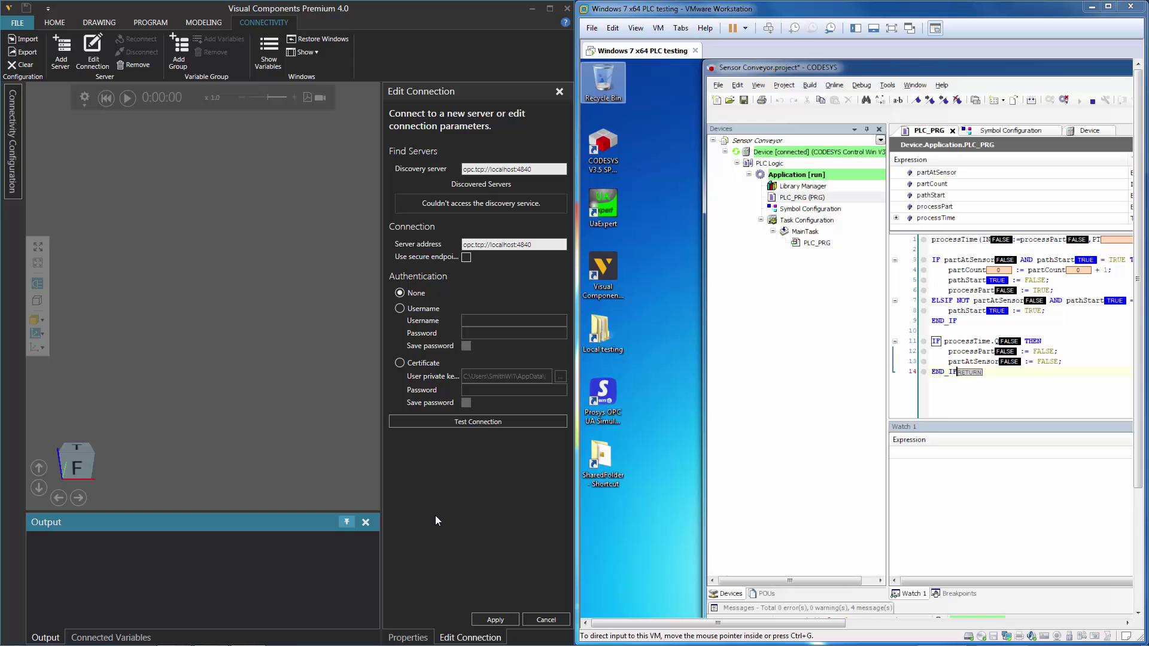
left_click(348, 523)
Set the OPC UA server address to opc.tcp://192.168.100.141 and test the connection.
left_click(543, 245)
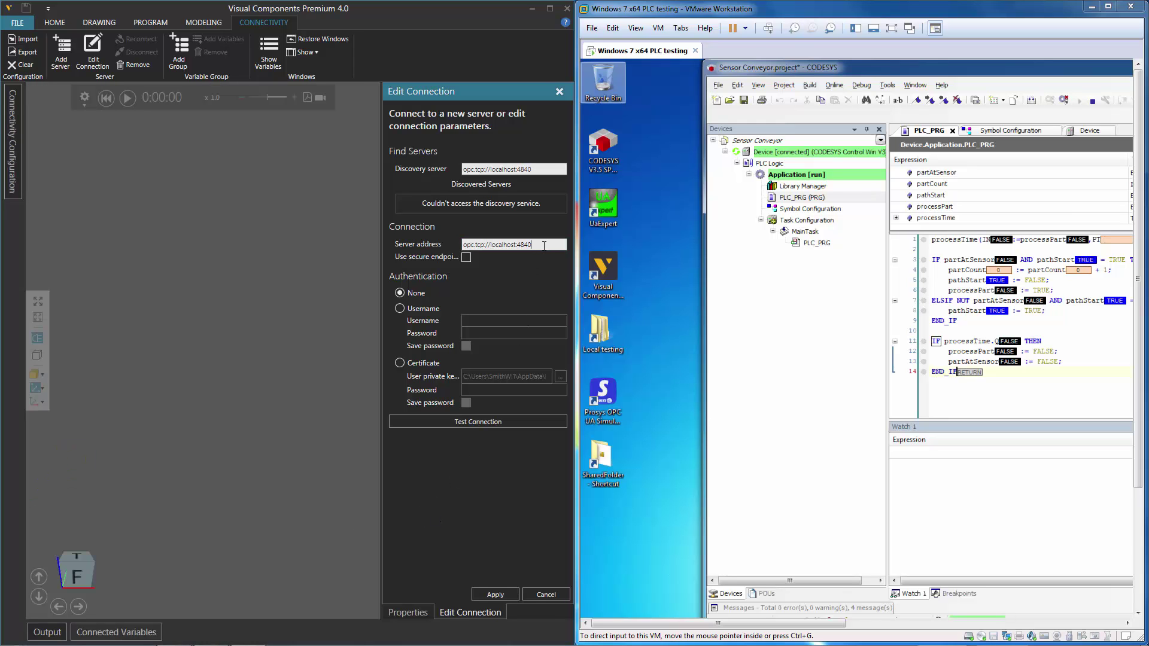
key("ctrl+a")
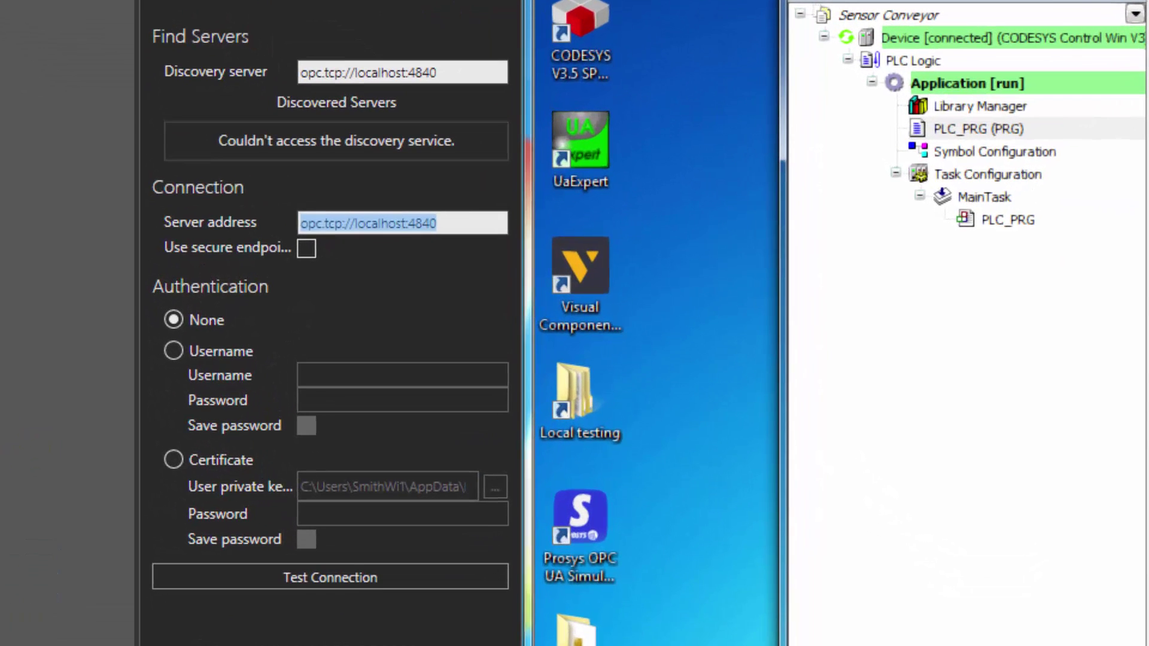
type("opc")
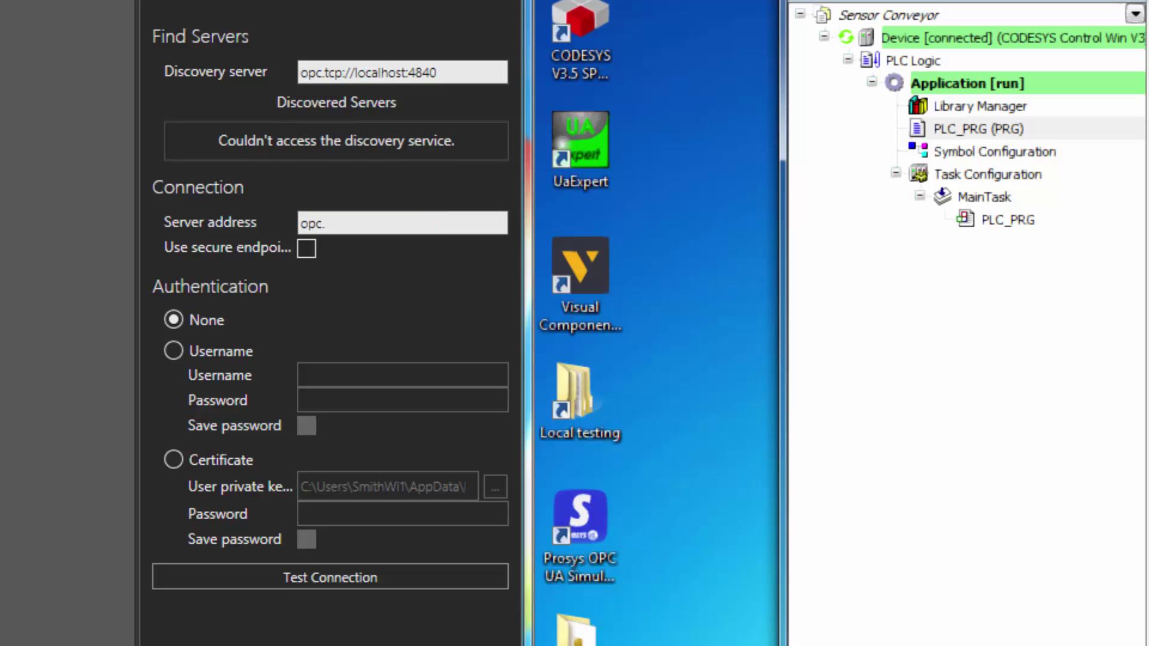
type(".tcp://192.168.100.141")
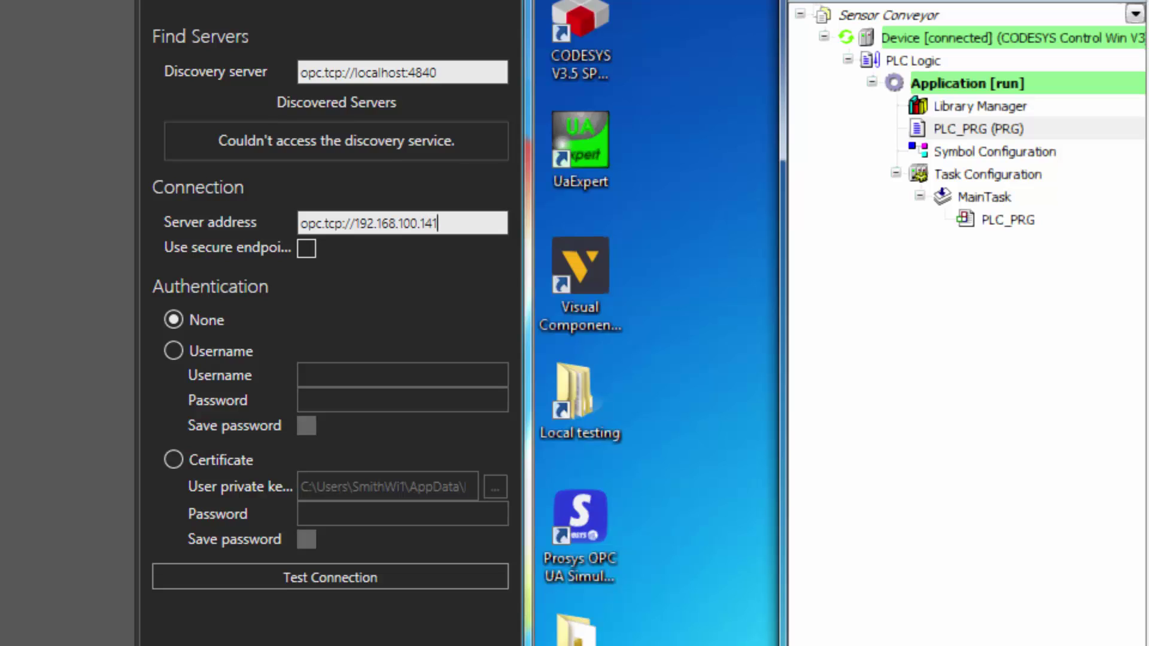
left_click(403, 579)
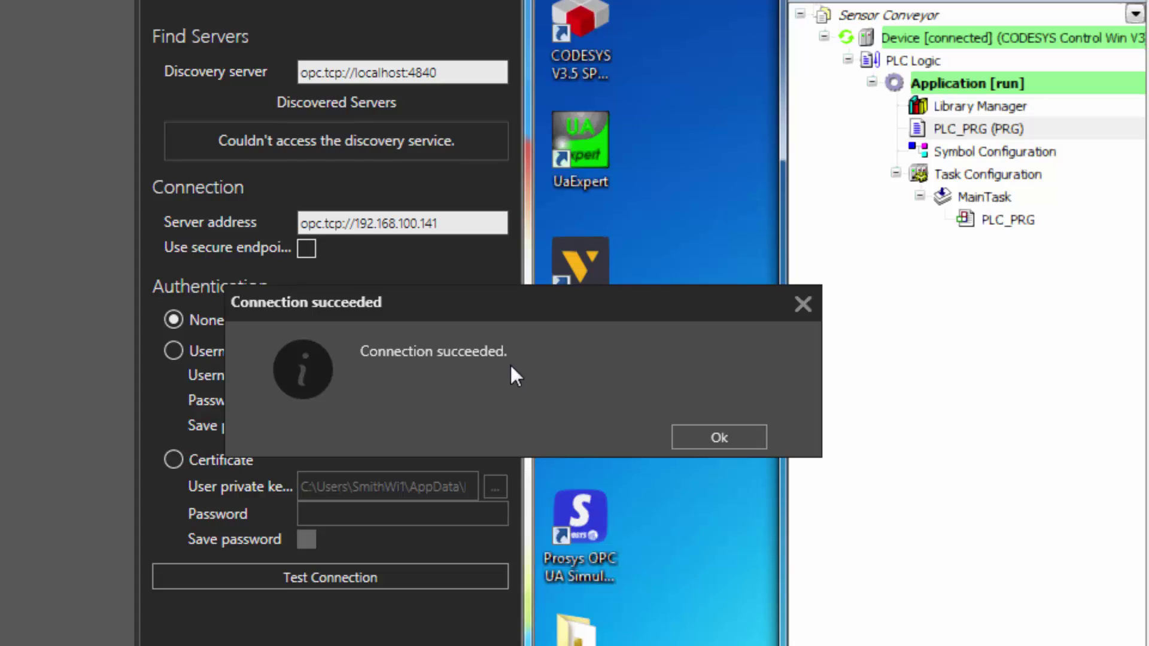
left_click(694, 436)
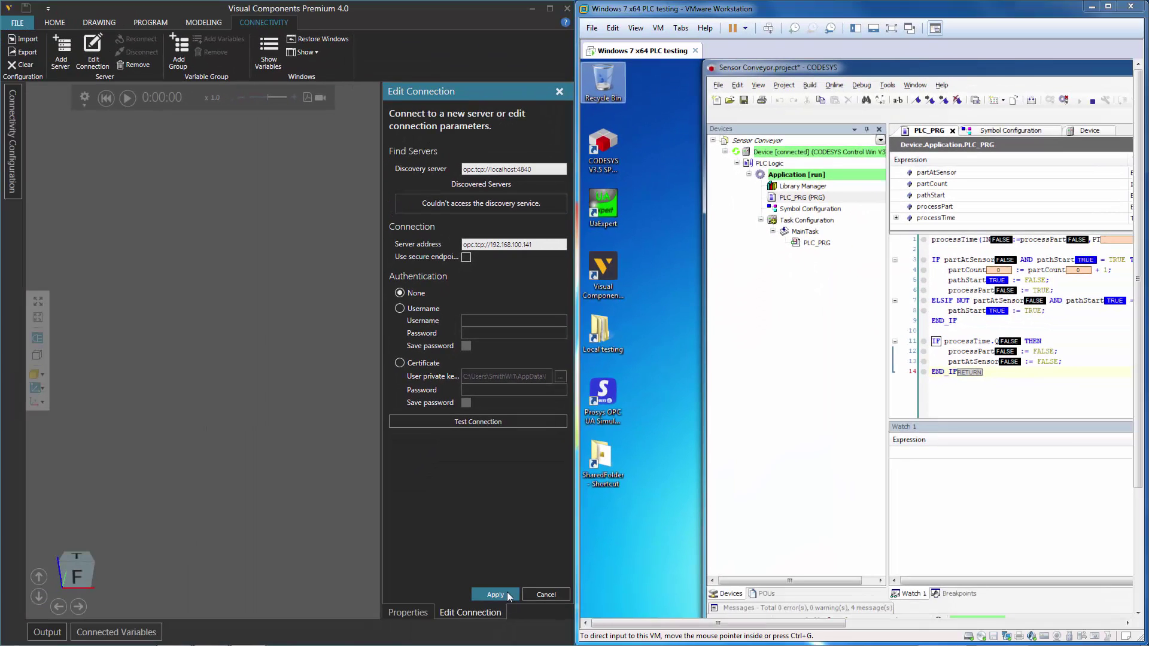
Apply the connection settings and connect the OPC UA server in the connectivity configuration.
left_click(507, 597)
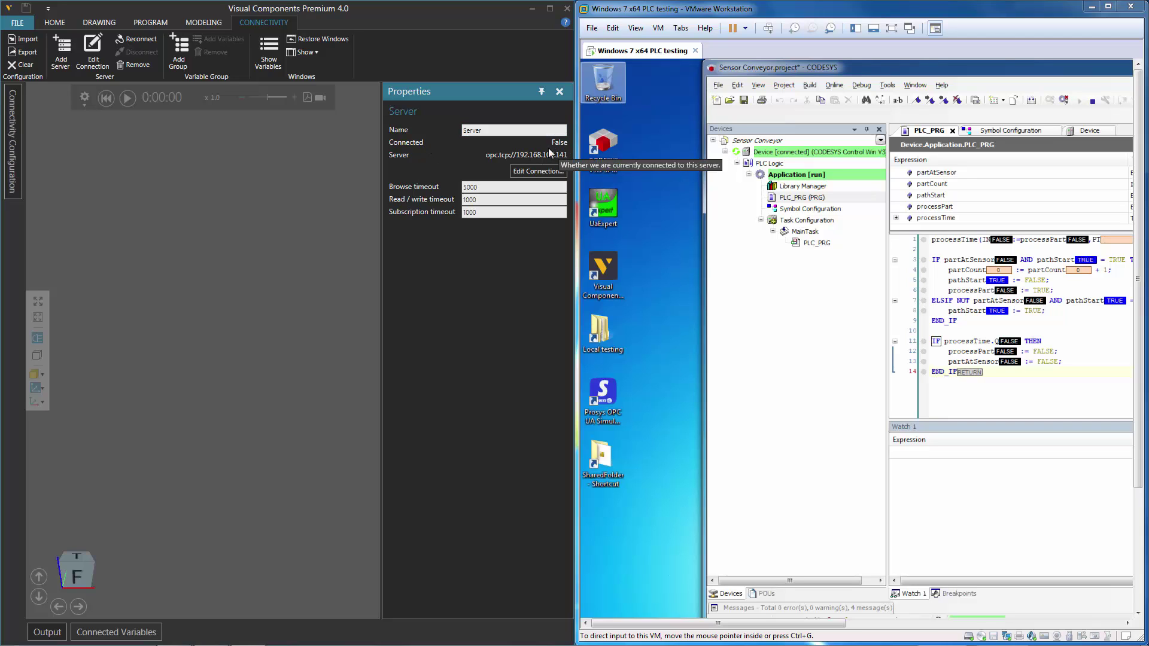
left_click(12, 155)
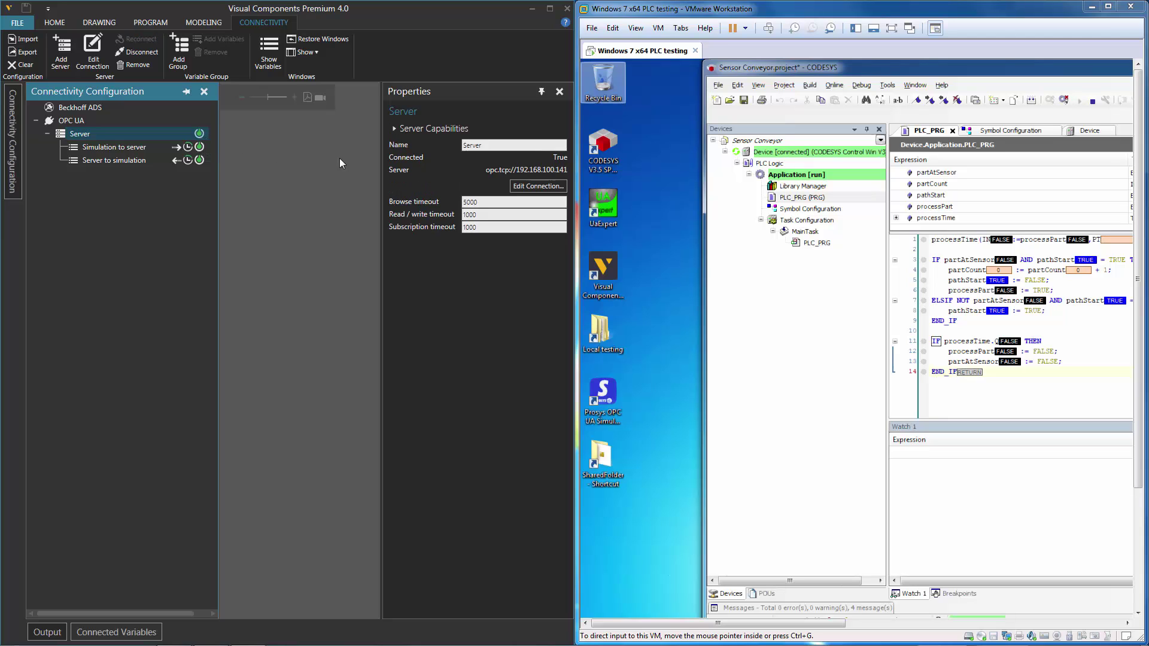
Rename the connected OPC UA server as CODESYS PLC.
left_click(512, 145)
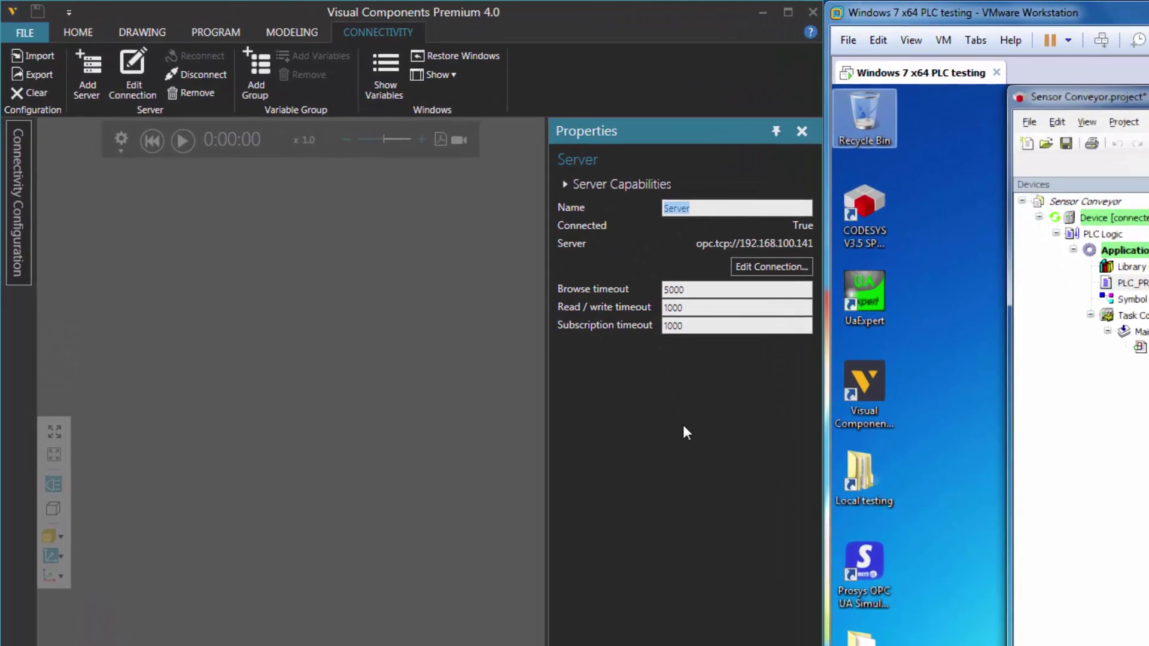
type("CODE")
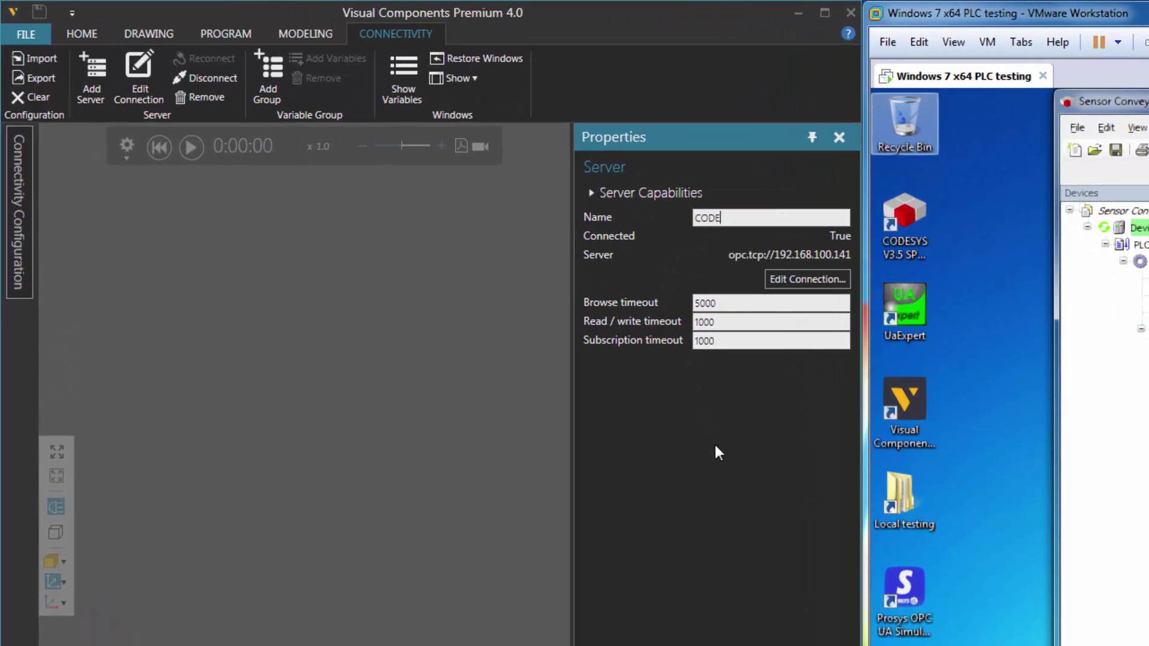
type("SYS PLC")
key("Return")
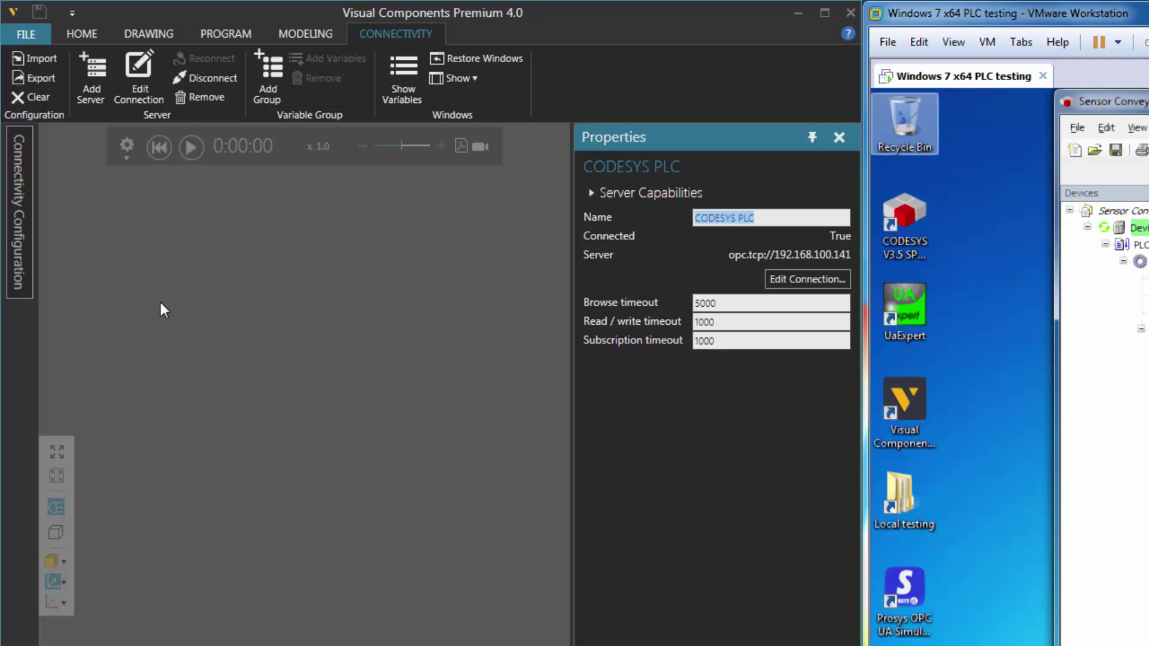
Check the renamed server in Connectivity Configuration and auto-hide Properties.
left_click(25, 231)
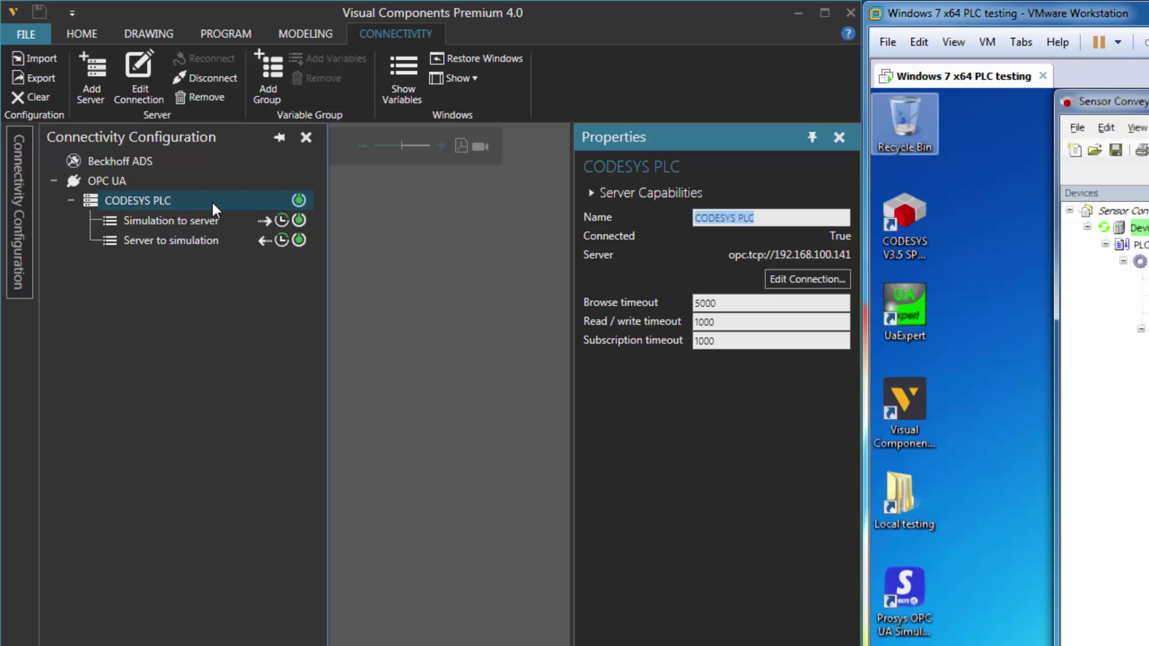
left_click(419, 412)
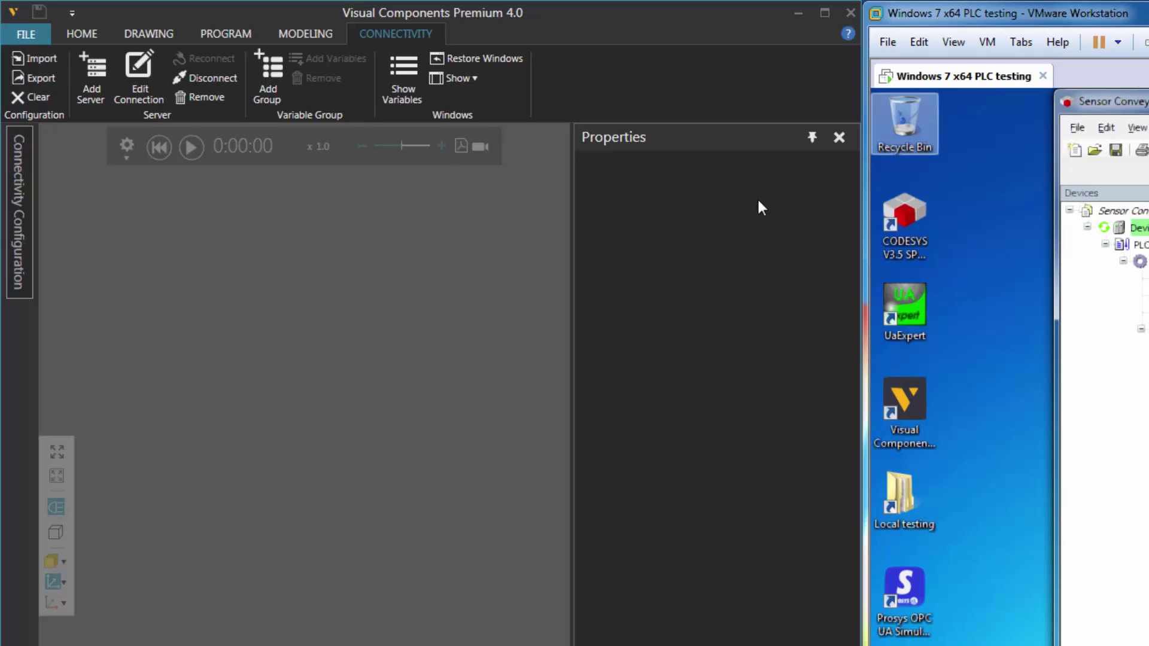
left_click(813, 138)
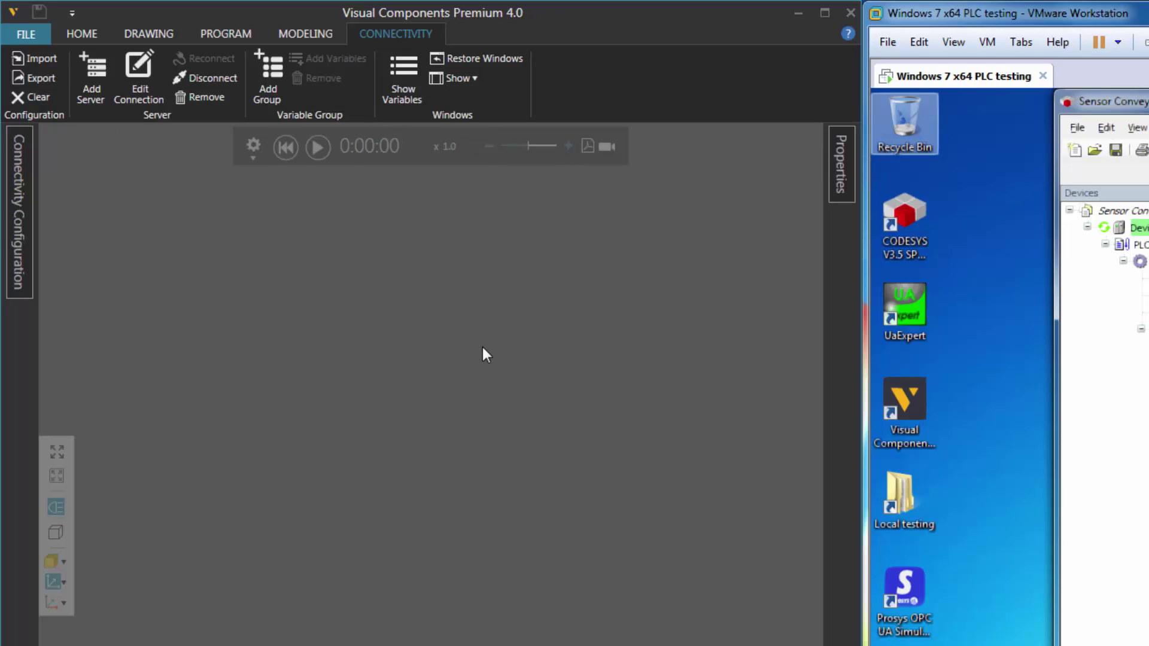
Add a Basic Feeder from the Feeders models in the eCatalog to the empty layout.
left_click(78, 34)
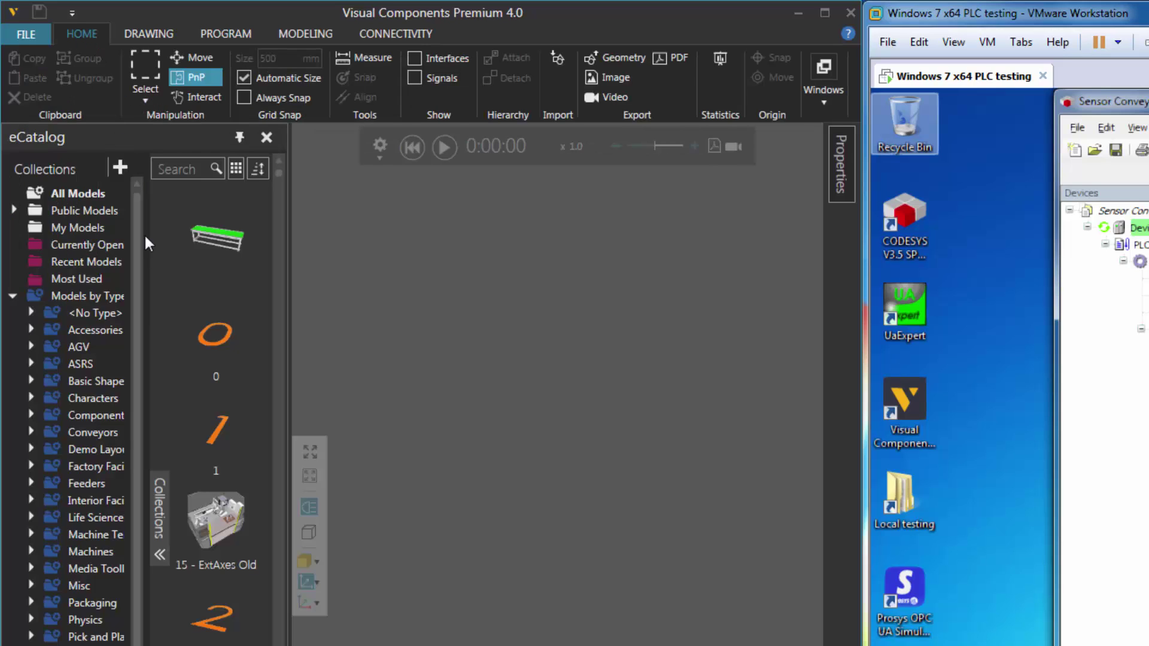
left_click(90, 484)
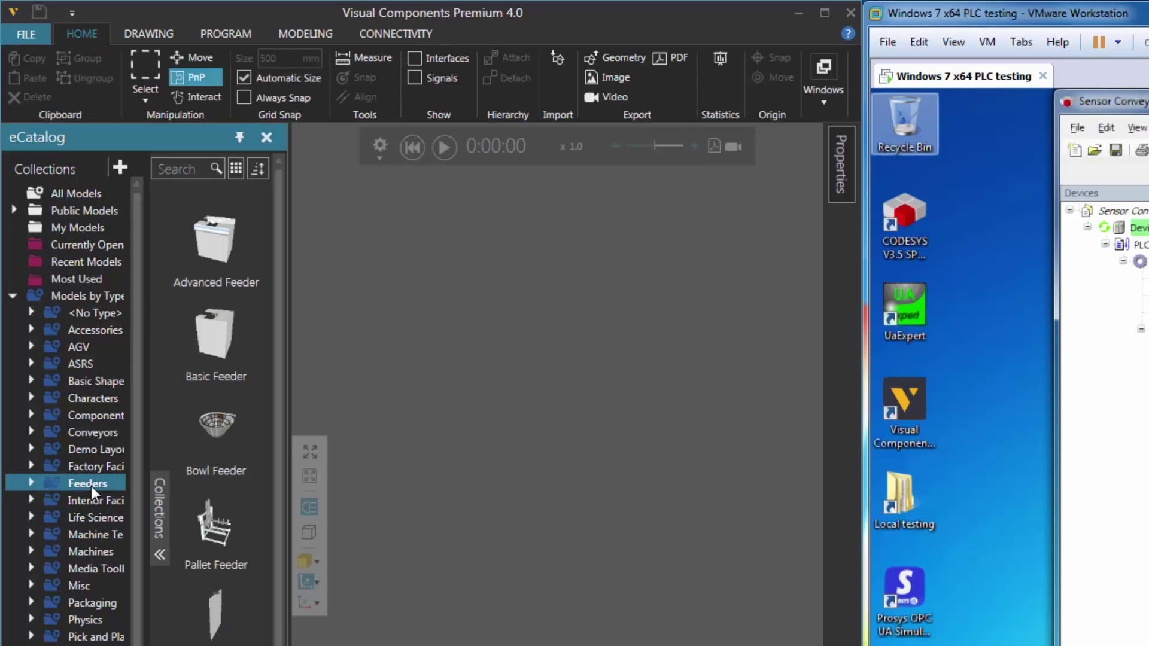
double_click(222, 336)
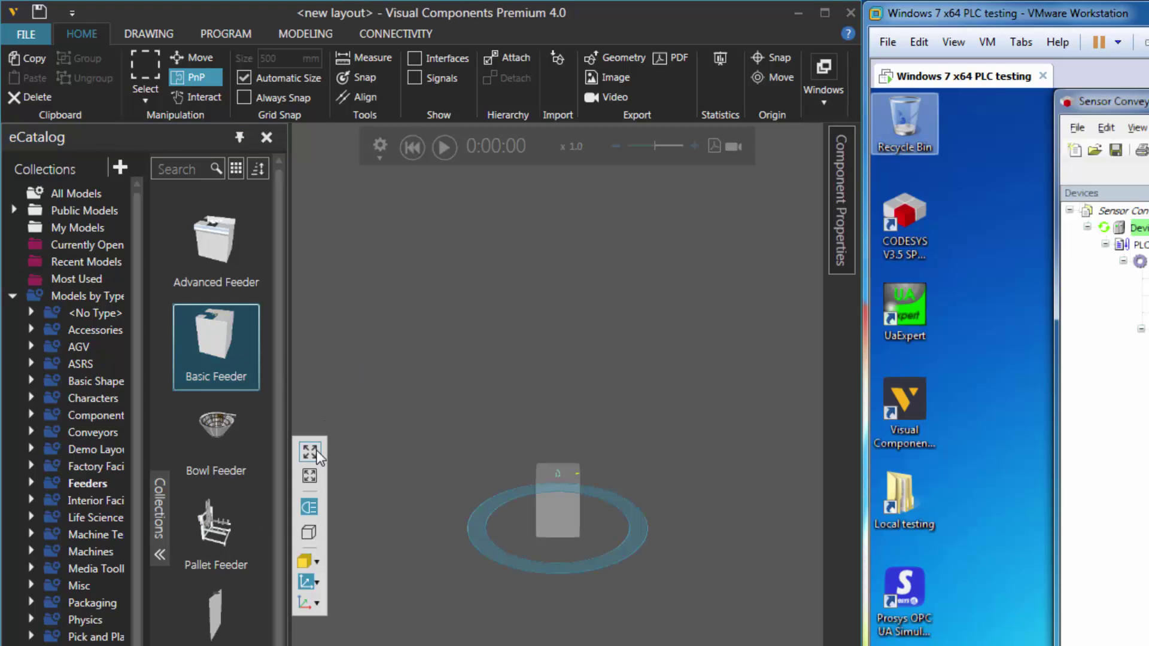
left_click(318, 453)
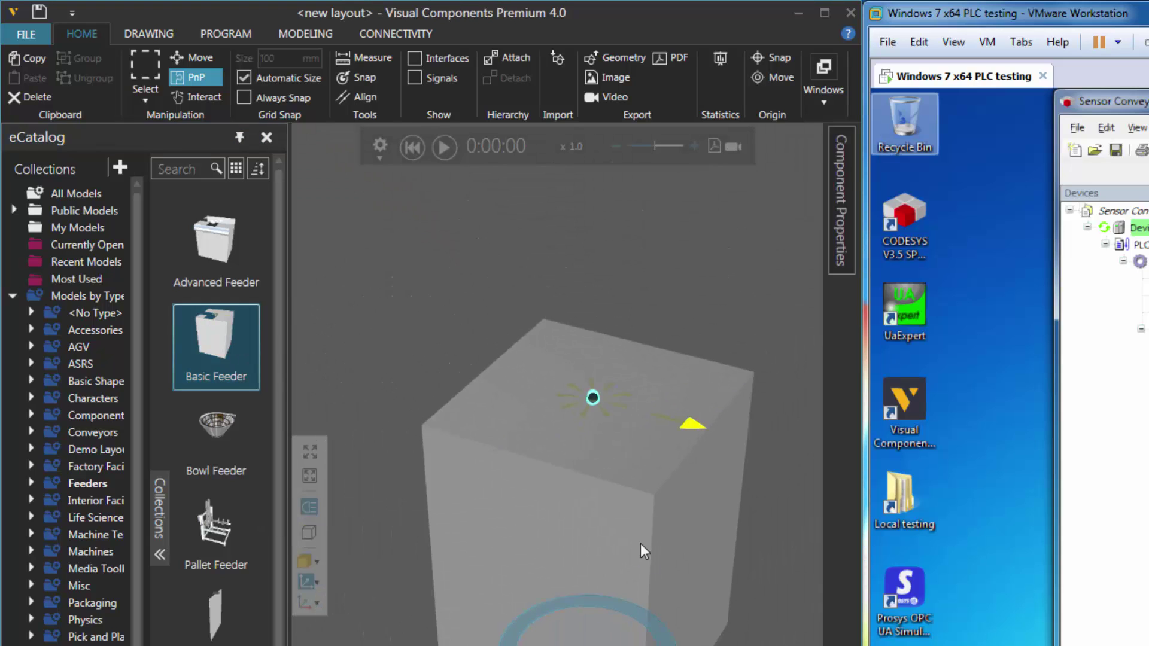
right_click_drag(643, 551, 651, 454)
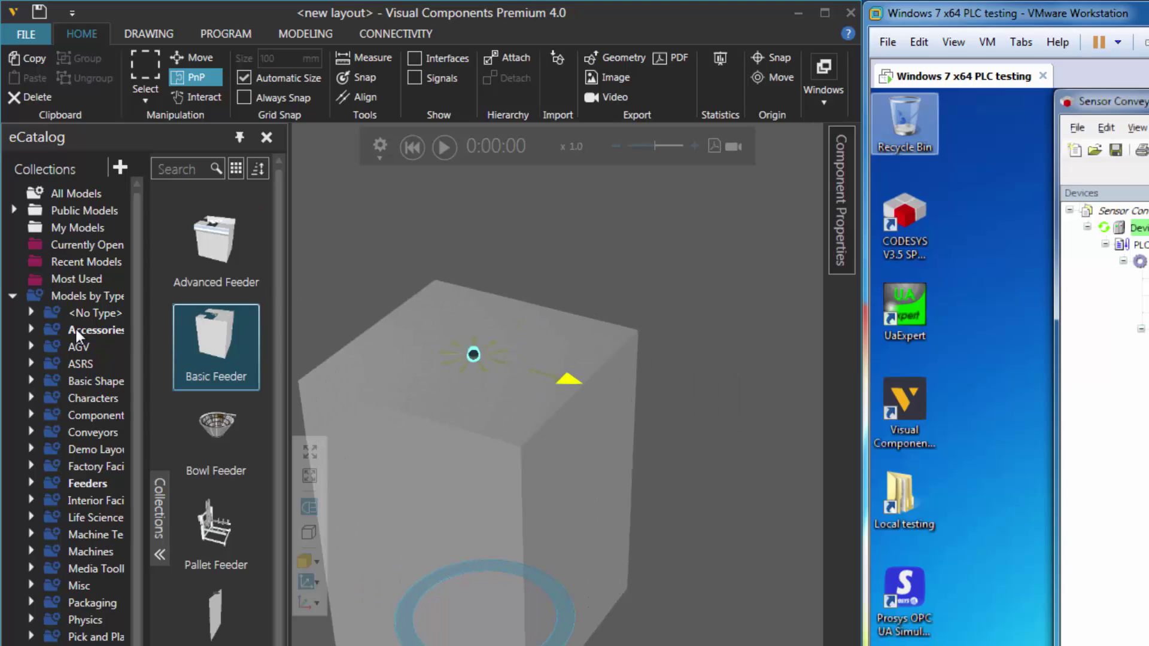
Add the Sensor Conveyor from the Visual Components conveyor models and snap it onto the Basic Feeder's output.
left_click(31, 432)
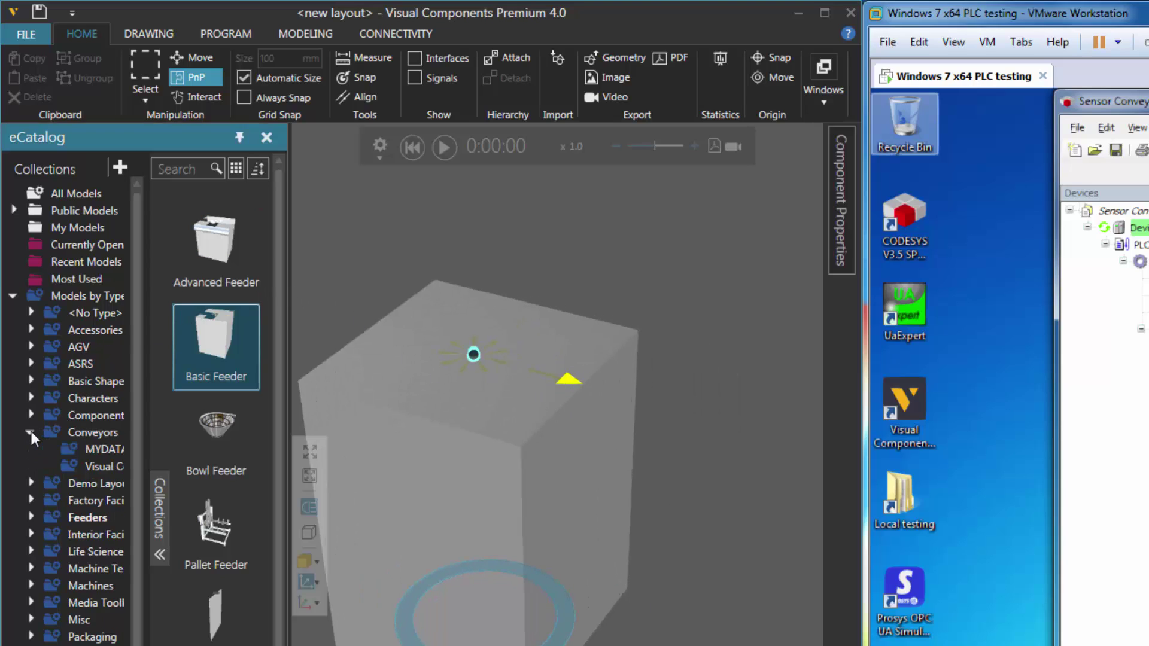
left_click(94, 467)
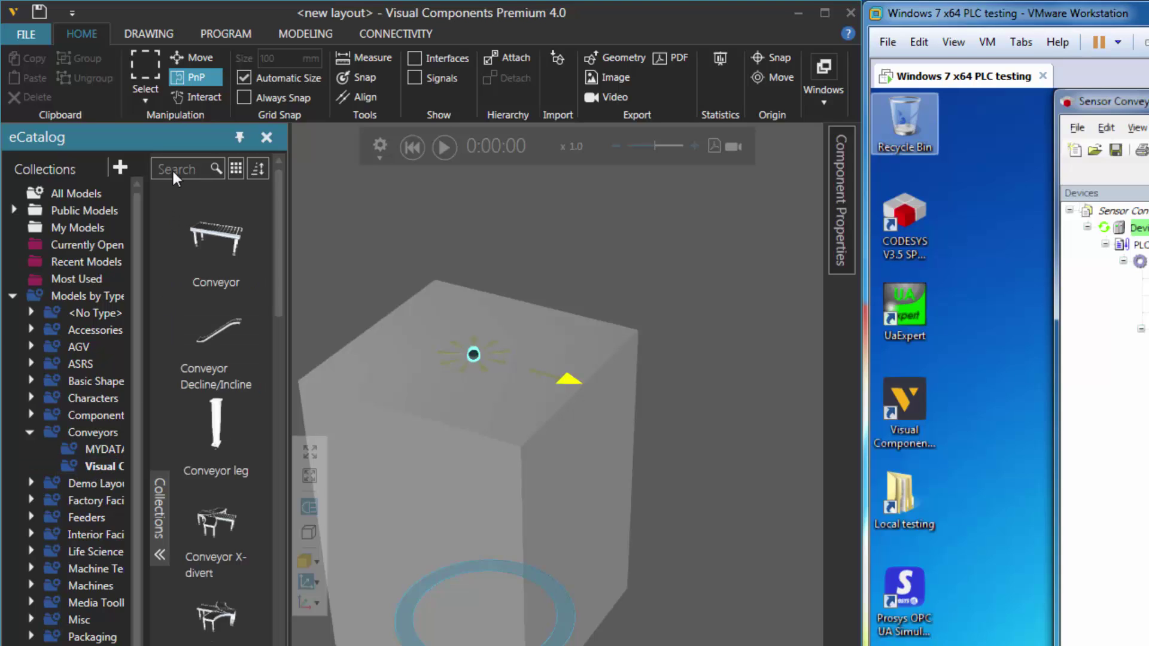
type("sensor")
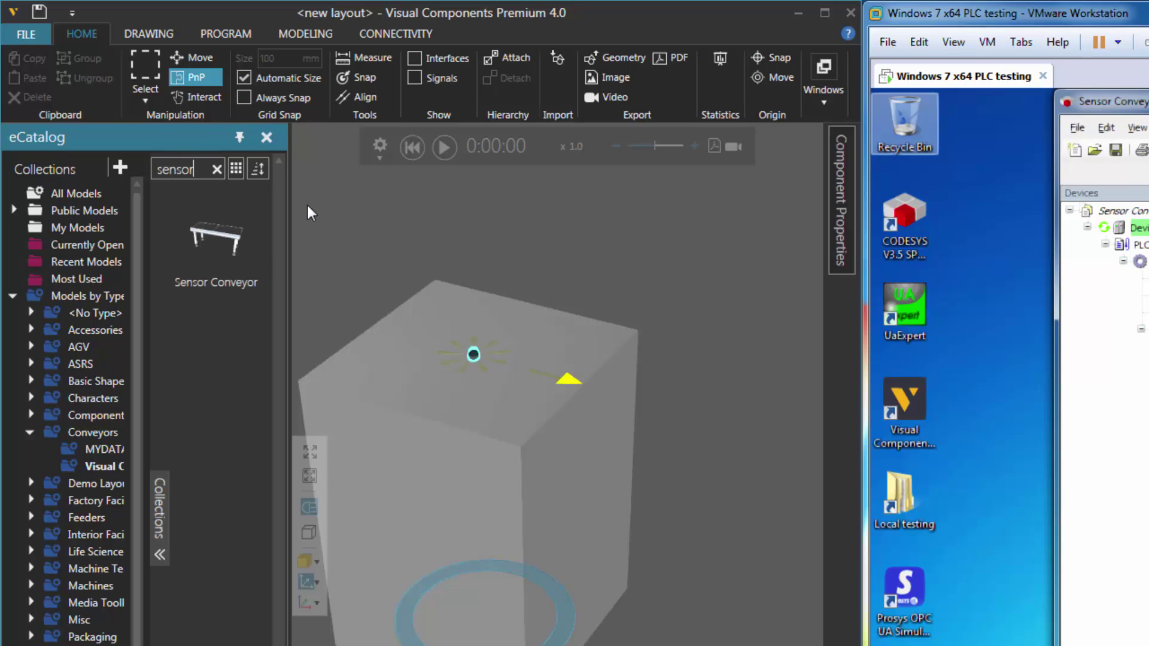
left_click(226, 242)
left_click_drag(232, 235, 666, 309)
scroll(707, 473, "down", 3)
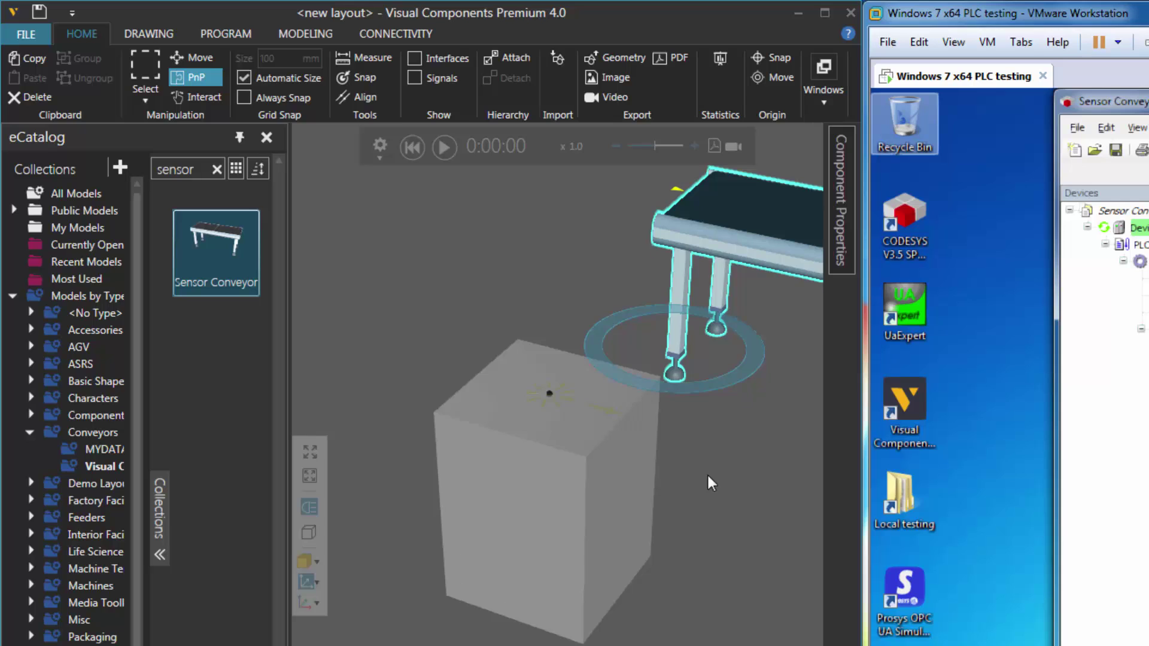
right_click_drag(679, 569, 611, 426)
mouse_move(614, 261)
left_mouse_down()
mouse_move(644, 331)
mouse_move(629, 426)
mouse_move(480, 413)
left_mouse_up()
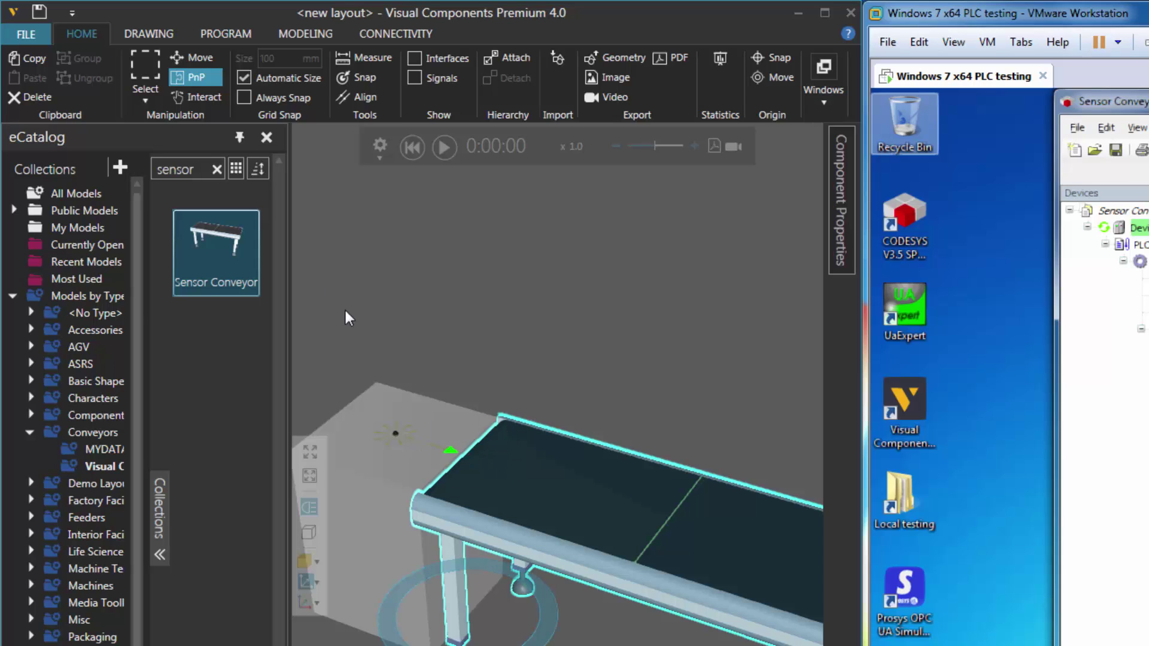
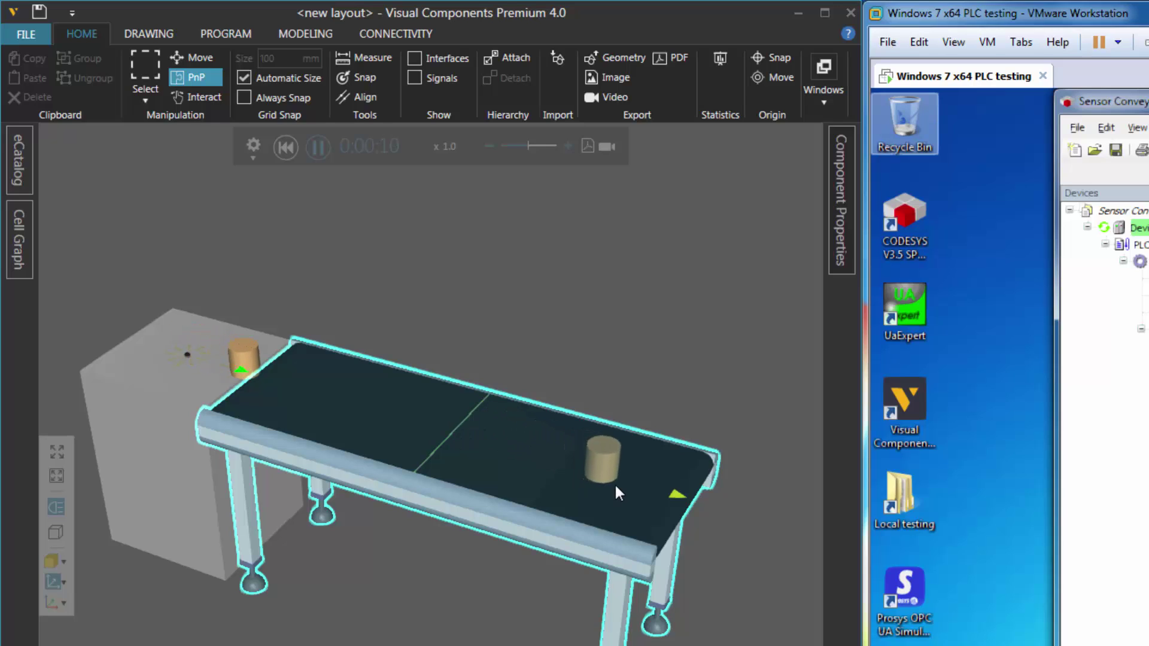
Reset the simulation and start adding variables to the CODESYS PLC server's Simulation to server group.
left_click(286, 147)
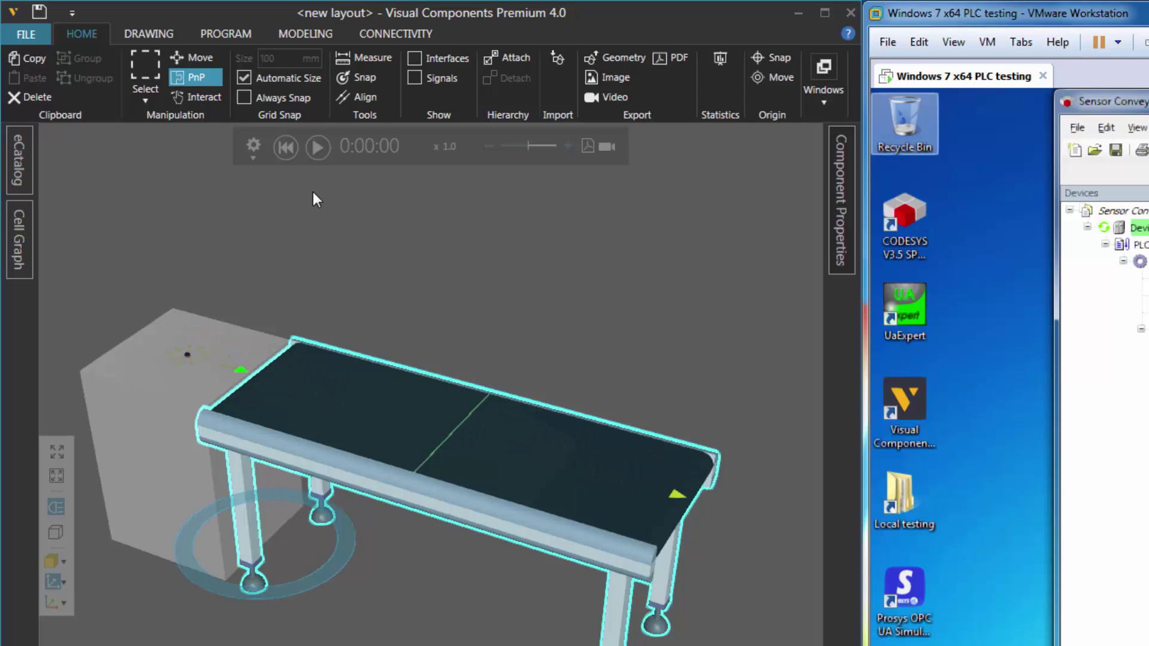
left_click(378, 34)
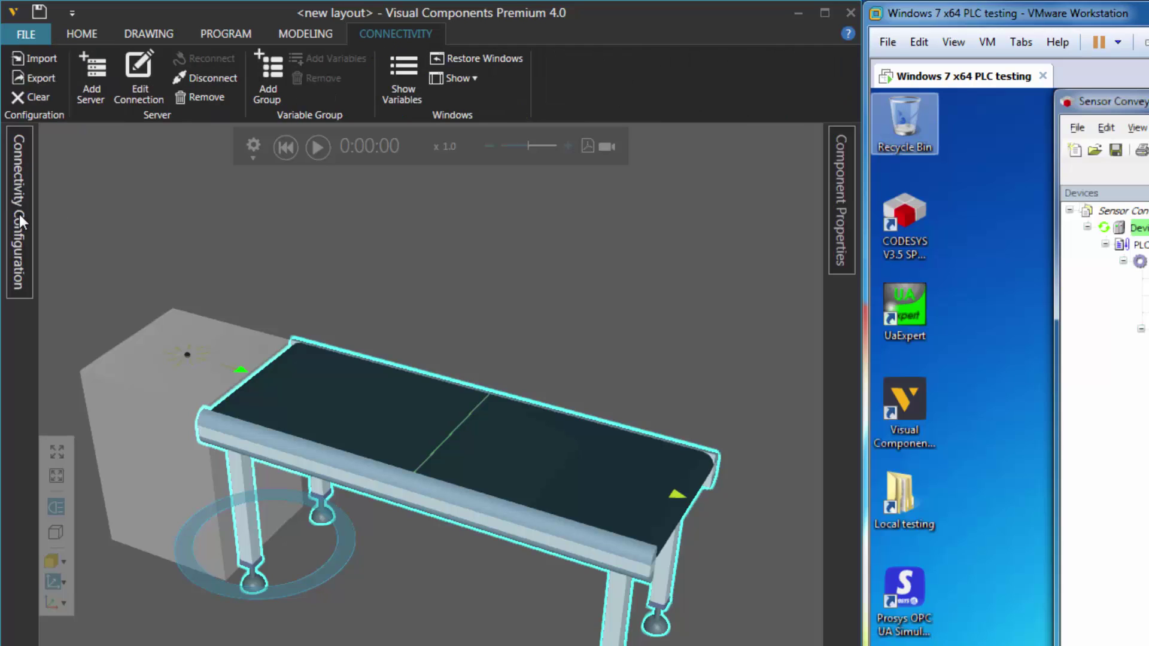
mouse_move(19, 214)
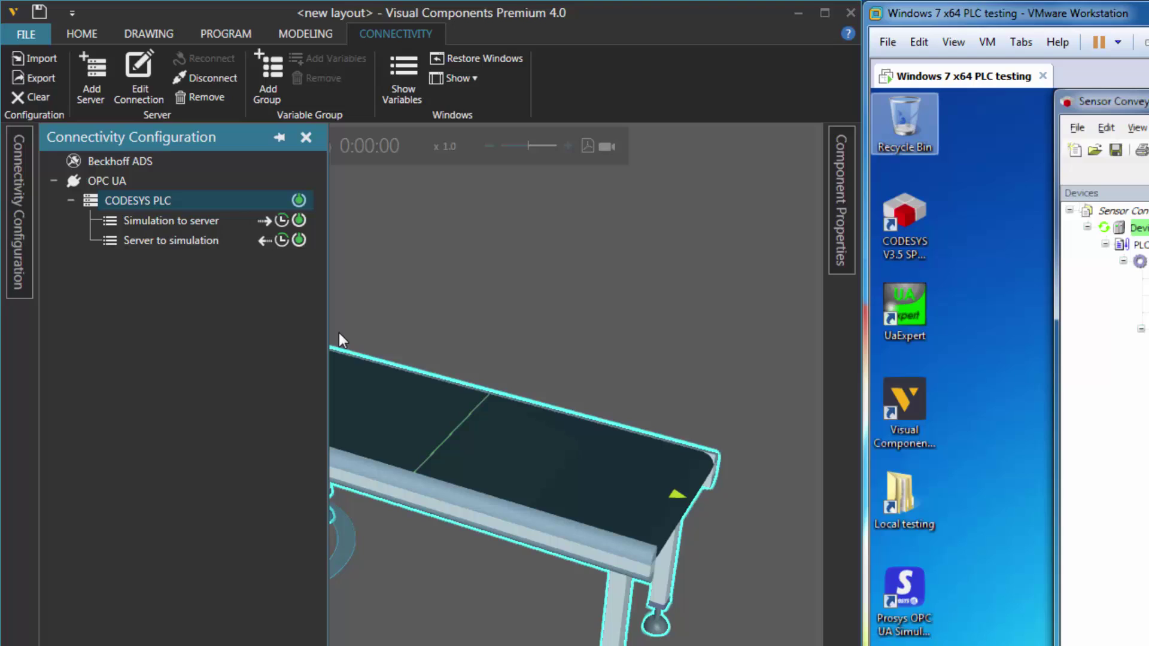
left_click(174, 220)
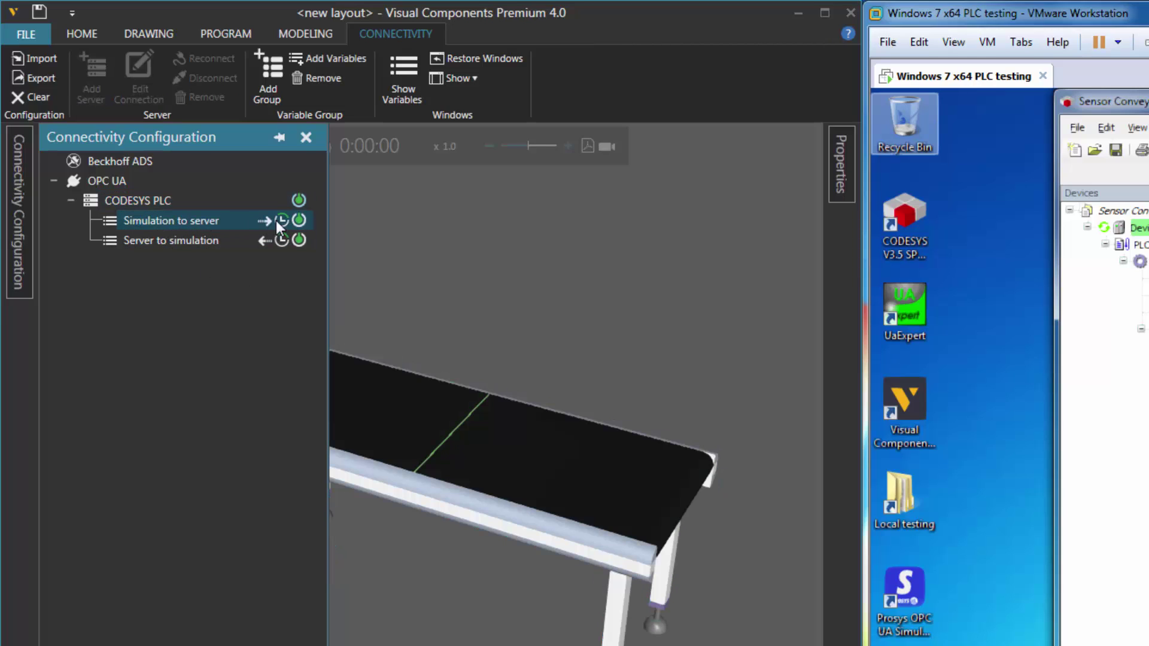
right_click(177, 219)
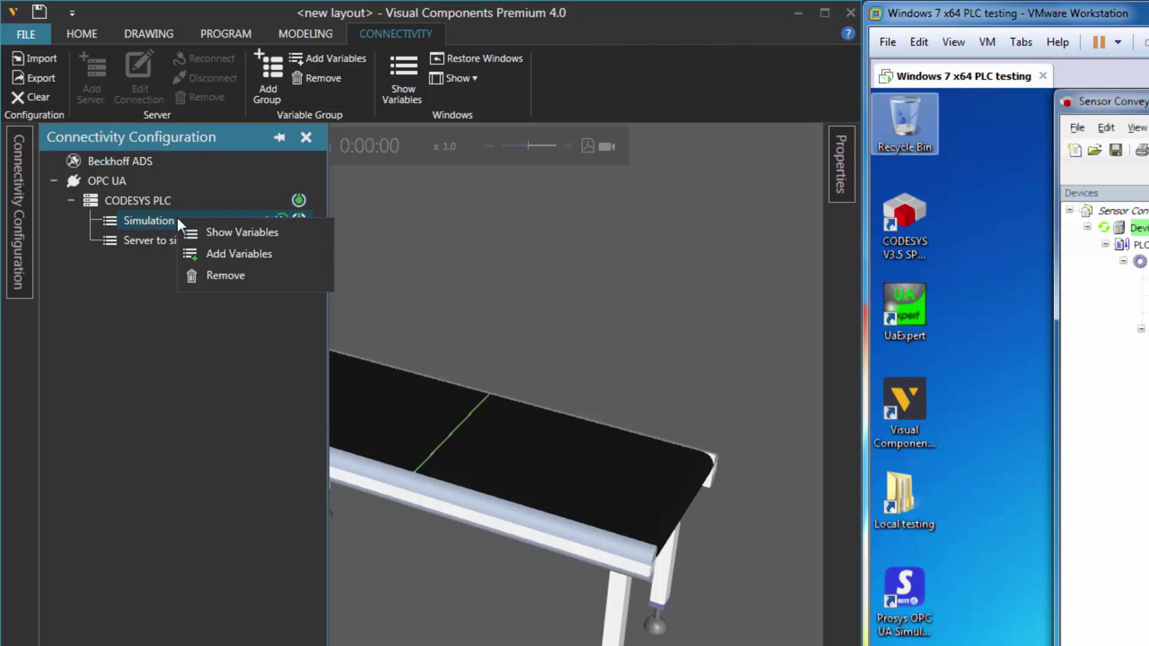
left_click(248, 254)
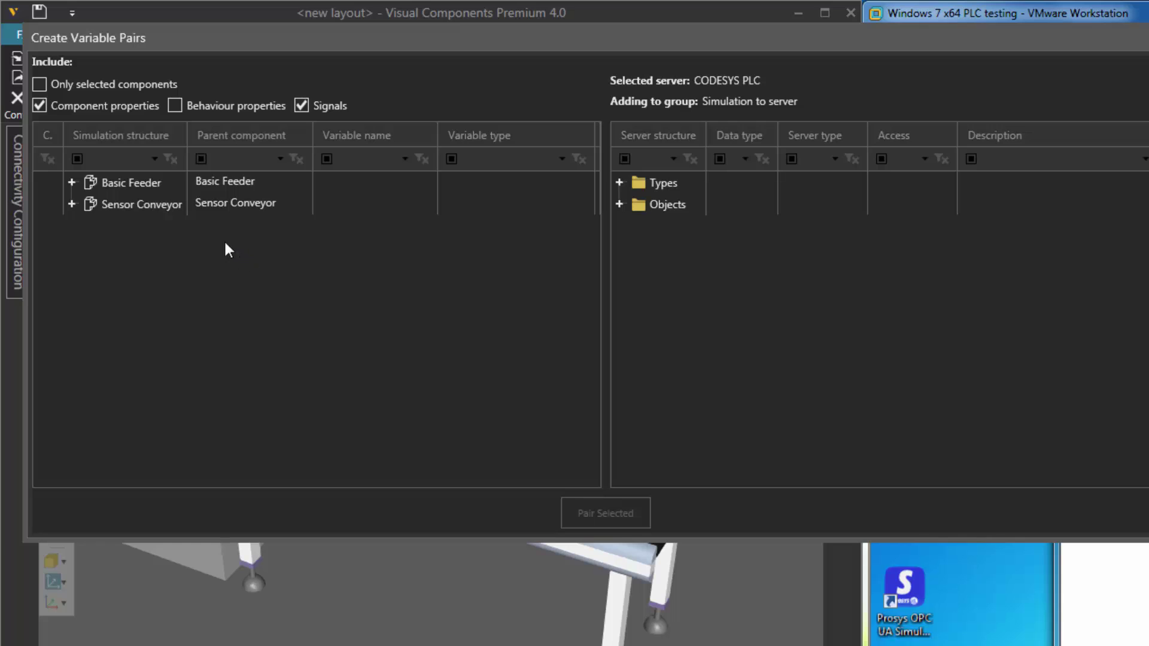
Exclude component properties from the simulation variables and select SensorBooleanSignal in the Sensor Conveyor's SignalInterface.
left_click(136, 209)
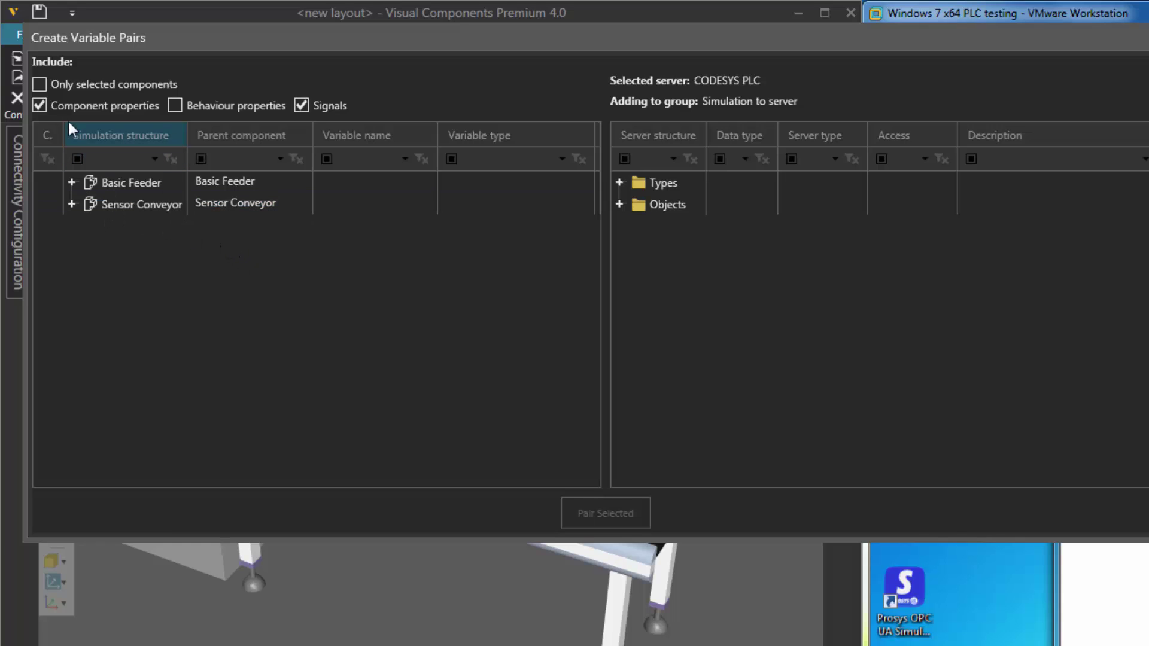
left_click(39, 106)
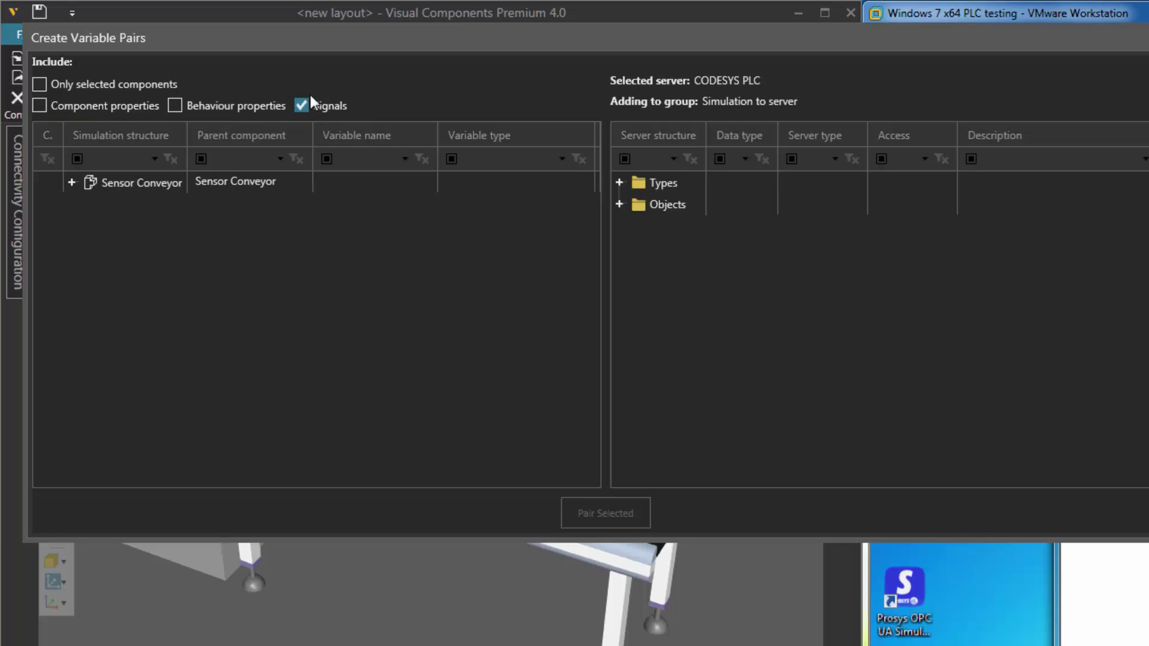
left_click(81, 188)
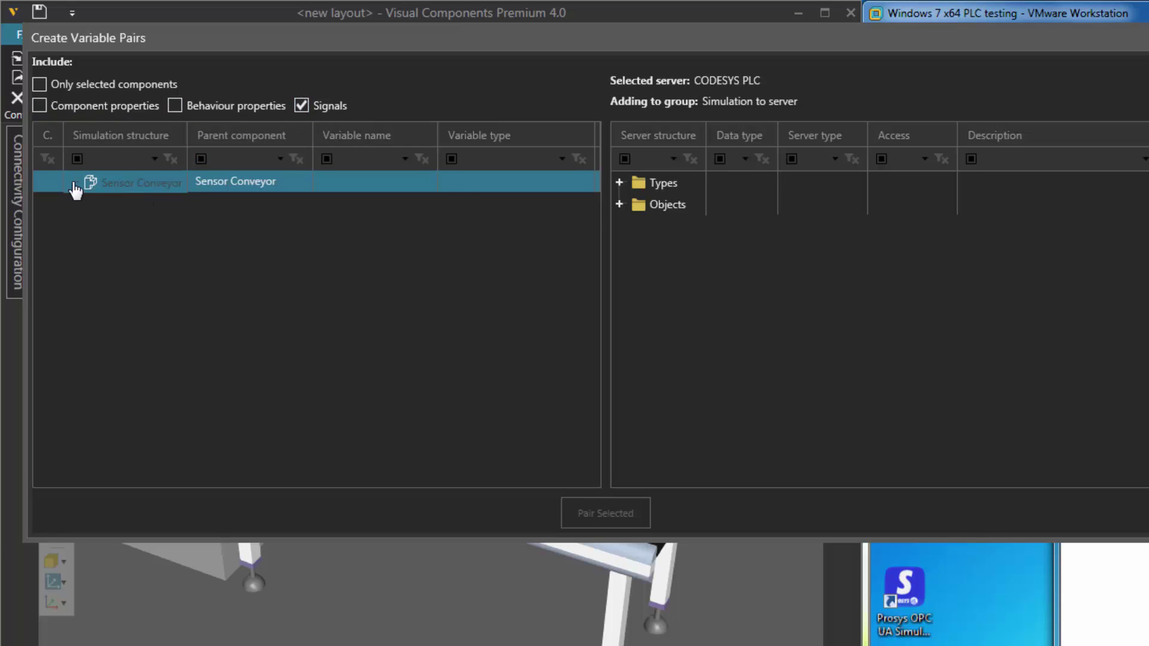
left_click(75, 187)
left_click(78, 205)
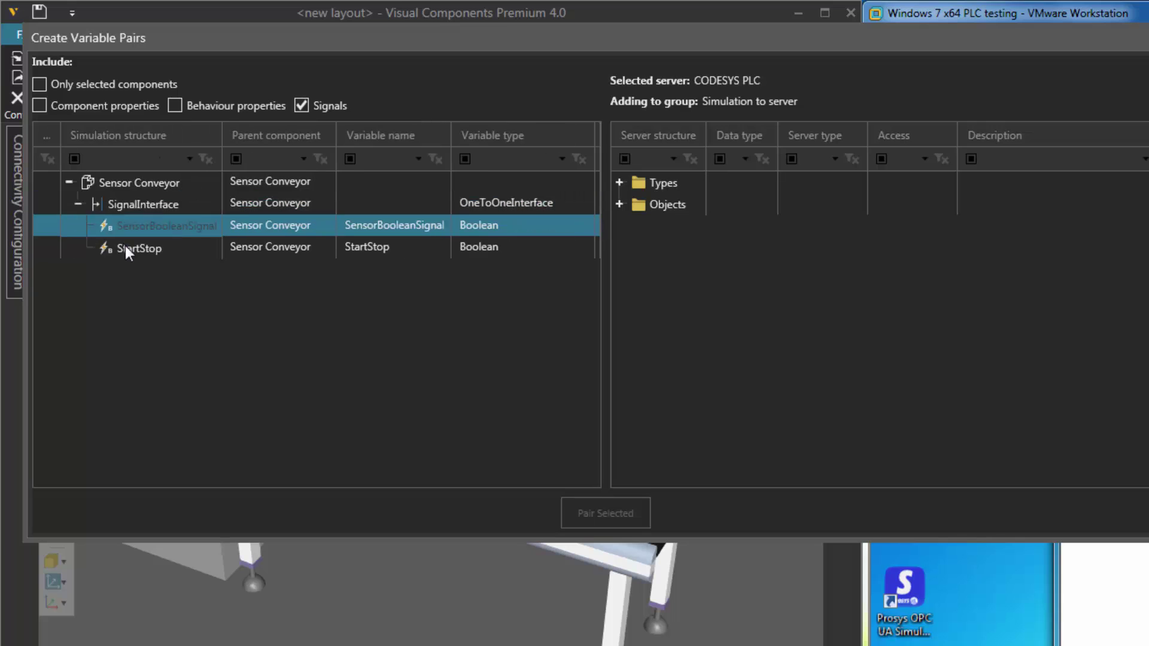
left_click(128, 250)
left_click(181, 232)
left_click(249, 239)
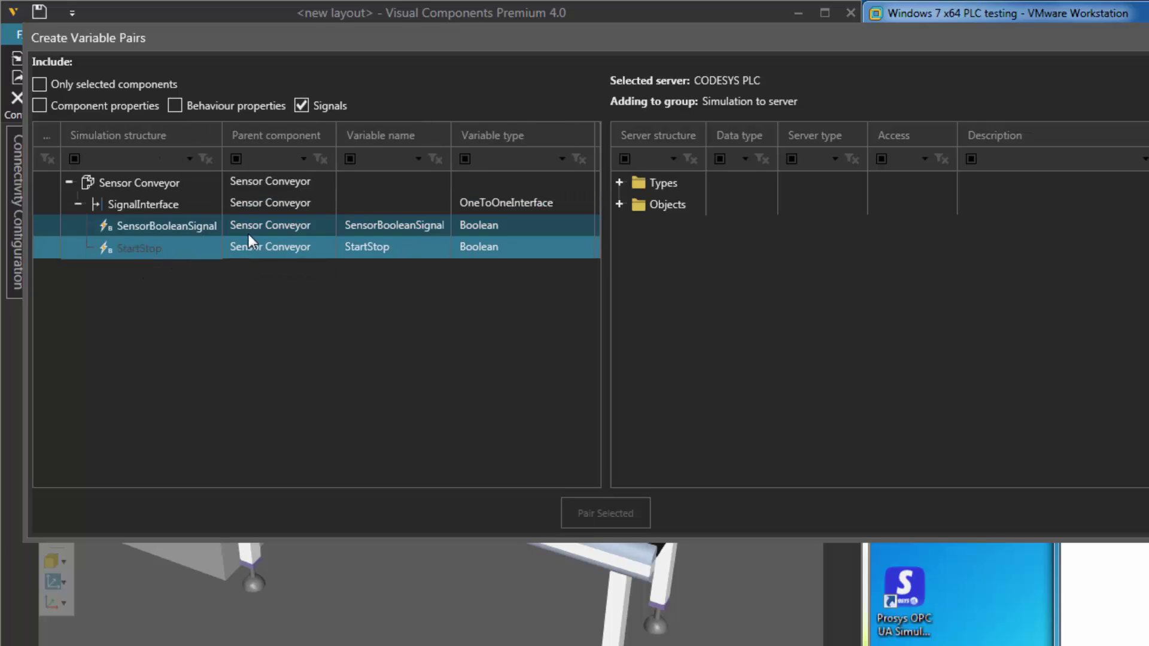
left_click(221, 227)
Expand the server structure through Objects, DeviceSet, CODESYS Control Win V3, Resources and Application to the contents of Programs.
left_click(619, 210)
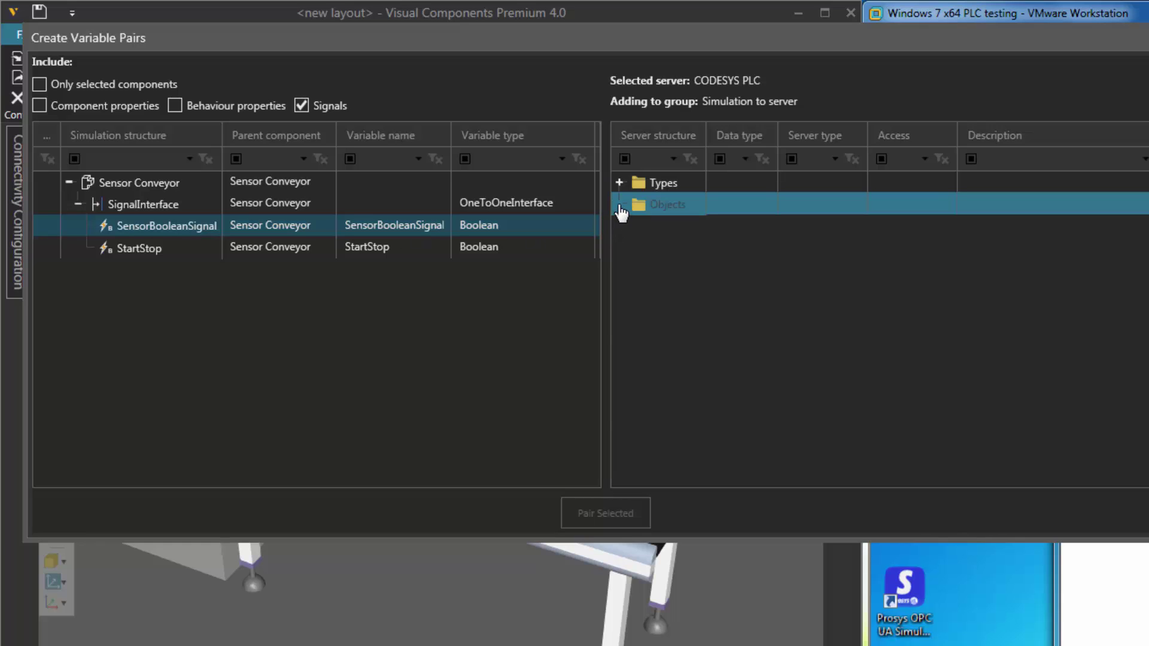
left_click(620, 207)
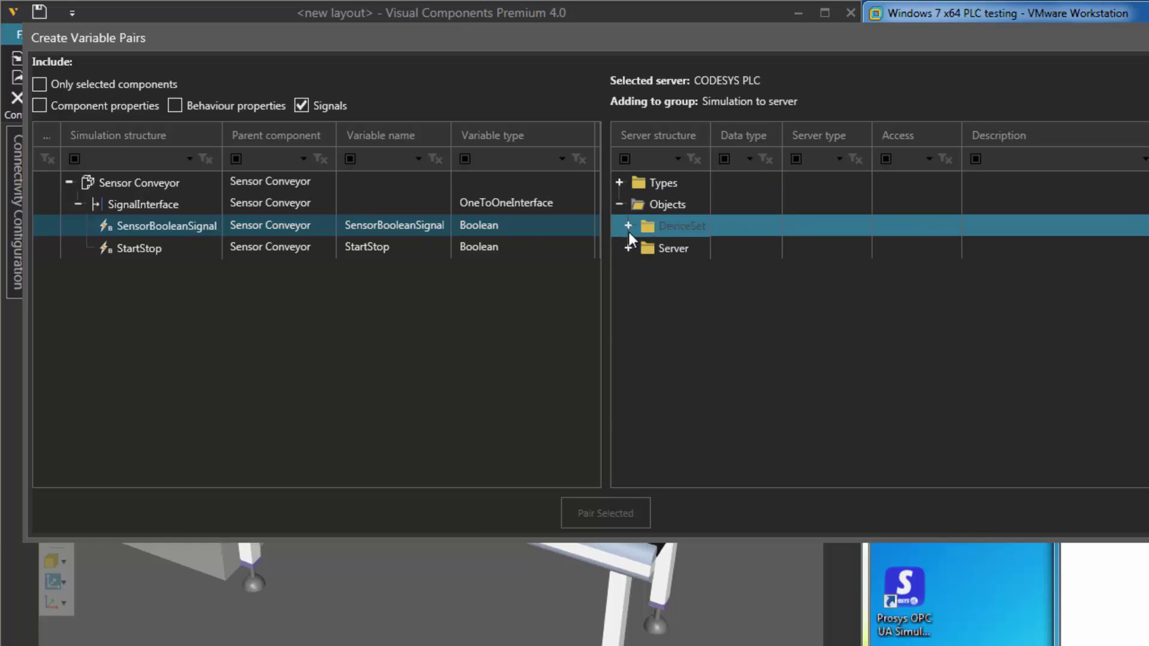
left_click(629, 229)
left_click(637, 249)
left_click(638, 249)
left_click(647, 272)
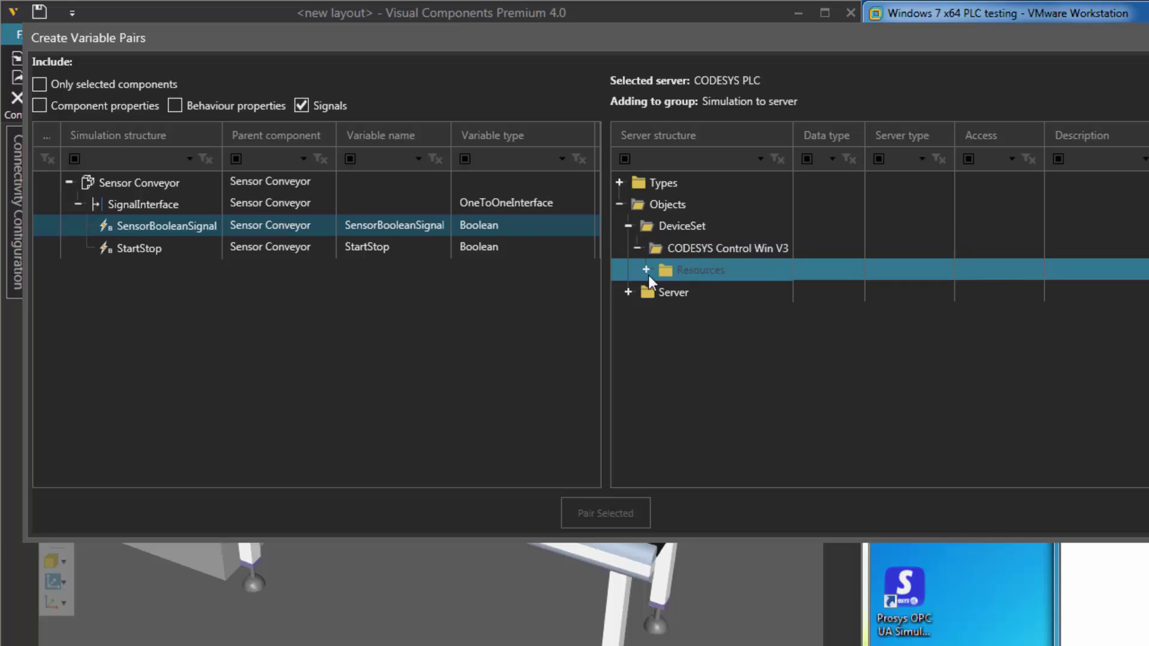
left_click(646, 270)
left_click(655, 293)
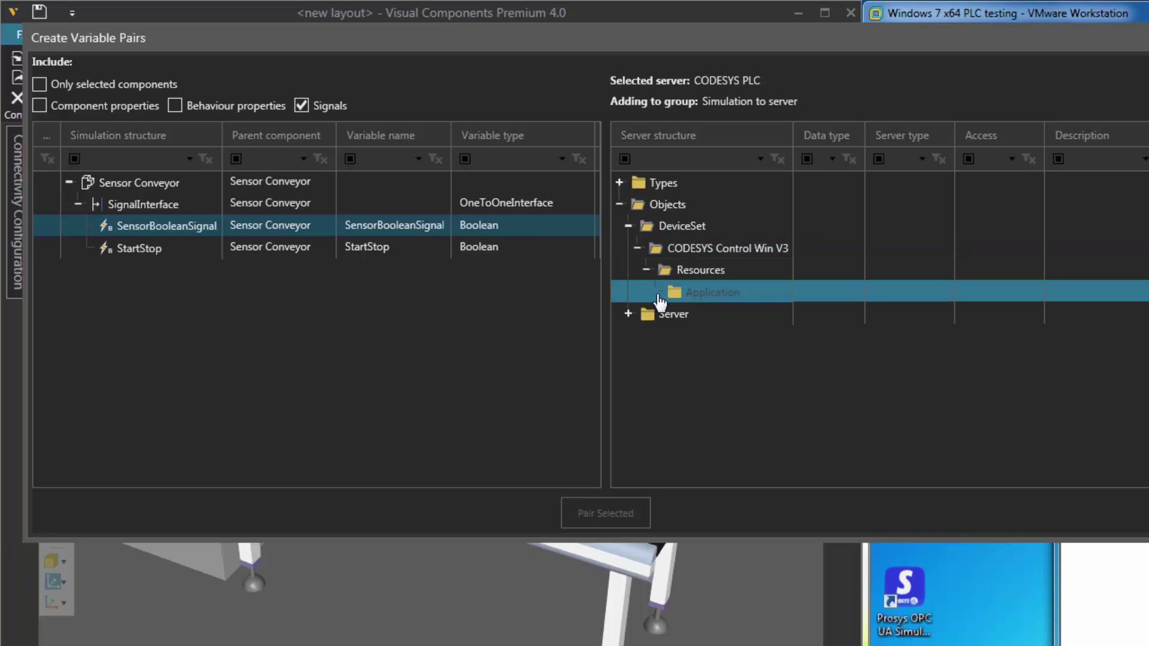
left_click(655, 294)
scroll(713, 348, "down", 1)
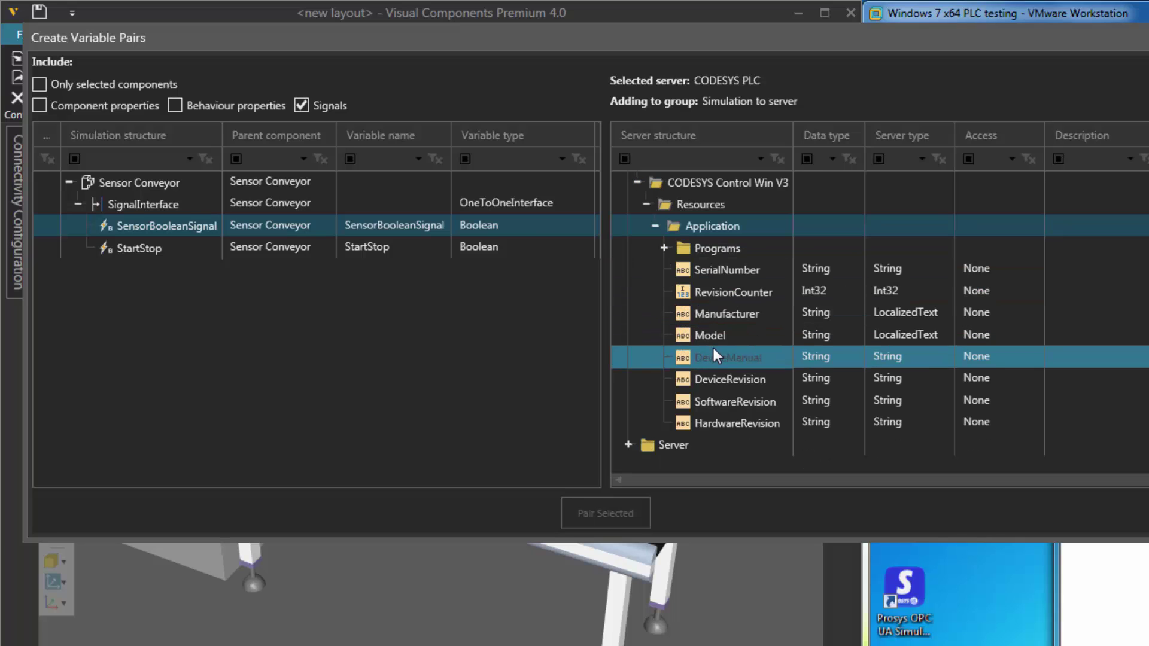
left_click(665, 247)
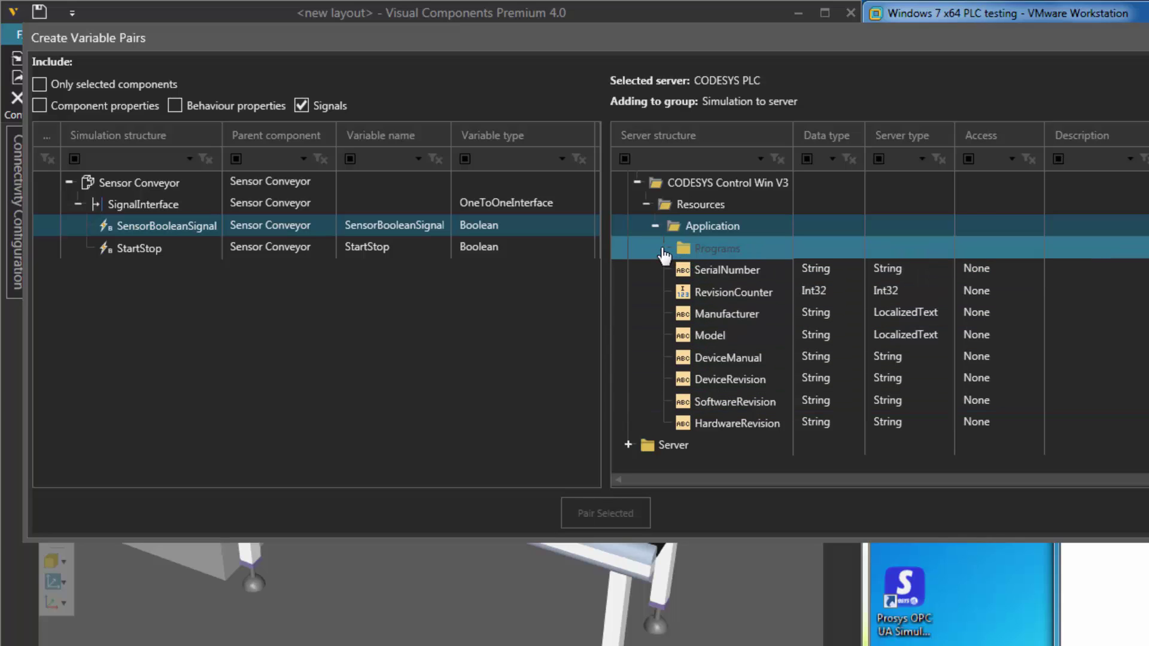
scroll(746, 371, "up", 1)
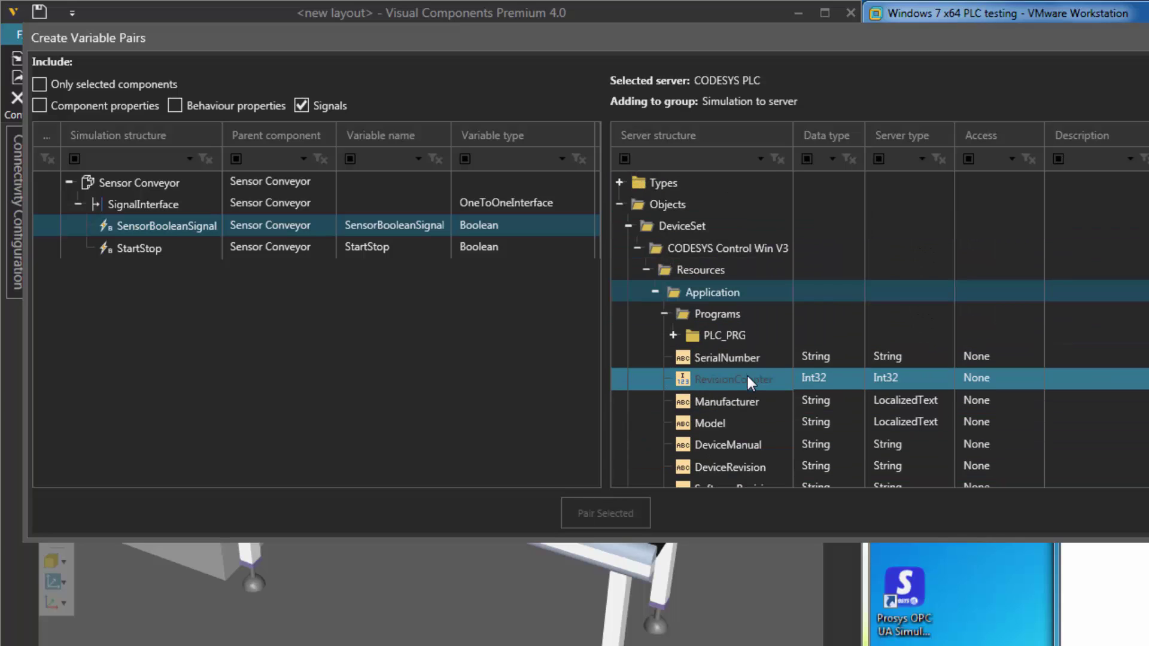
Filter the server structure by "part", pair SensorBooleanSignal with the PLC variable partAtSensor, and close the variable pairing window.
left_click(652, 160)
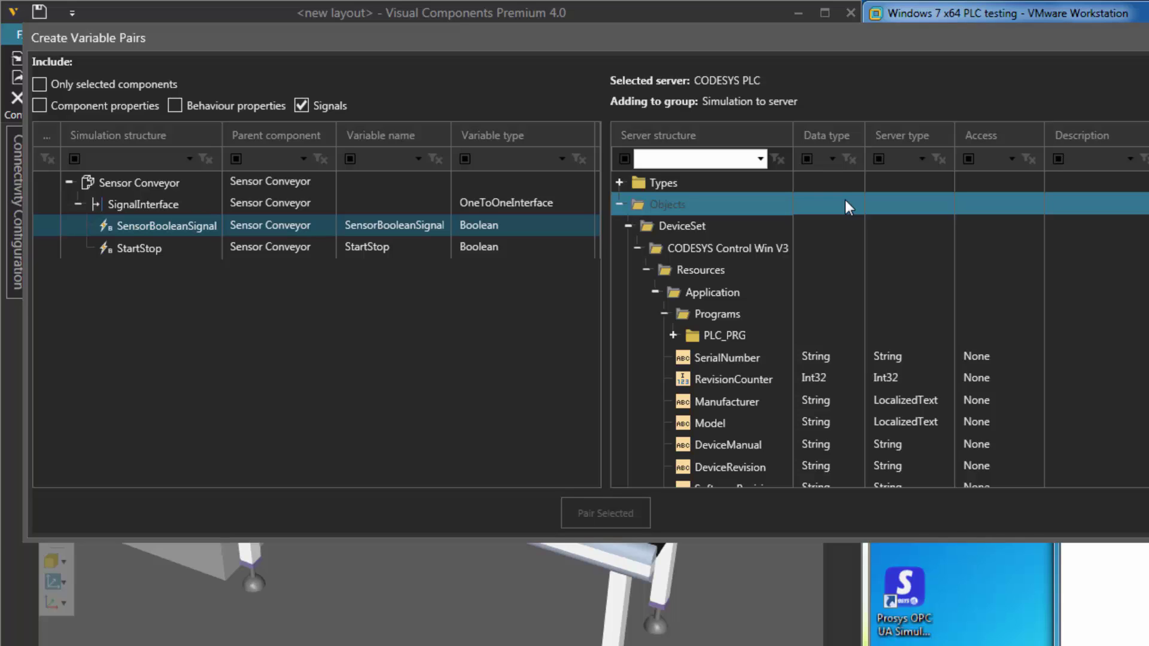
type("part")
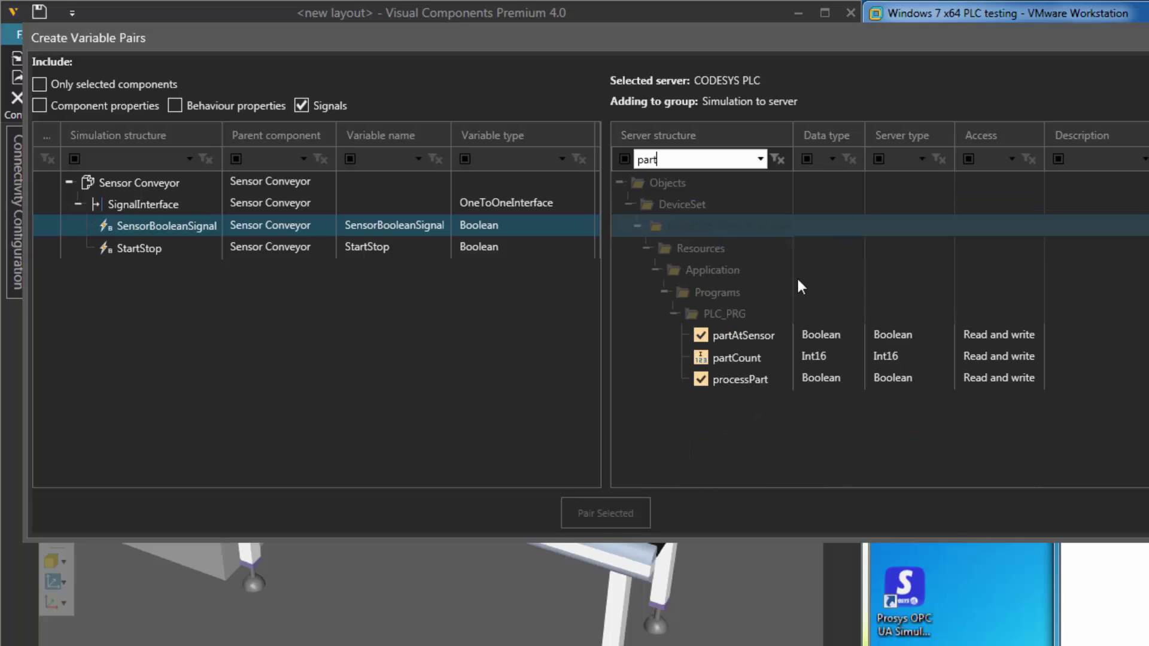
left_click(749, 335)
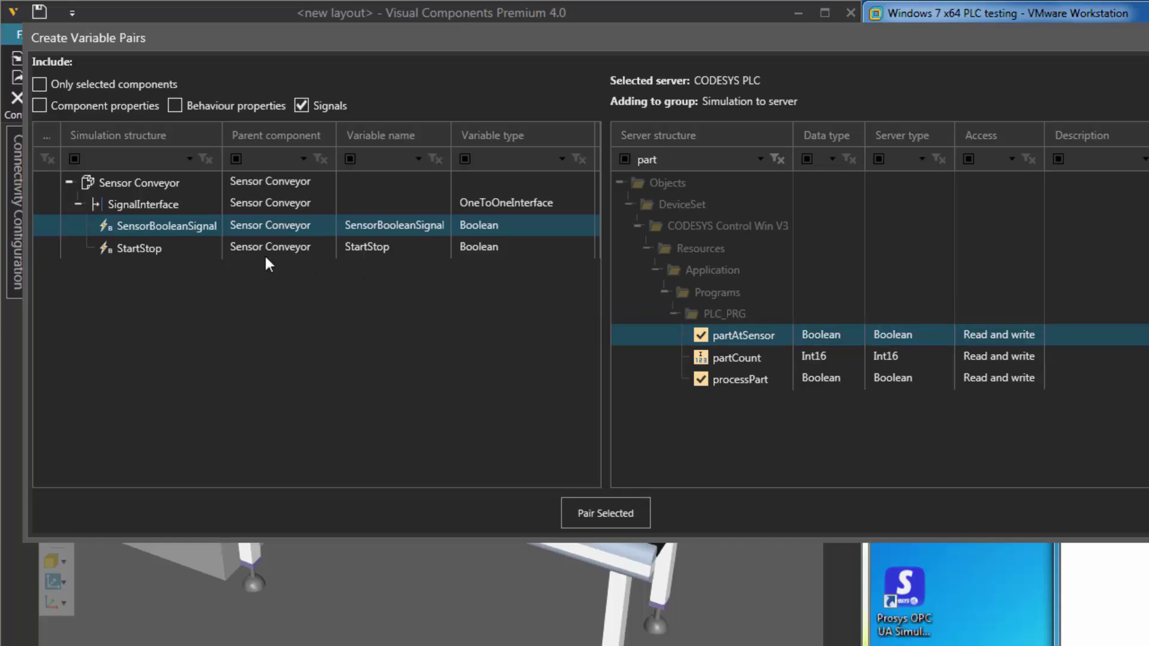
left_click(209, 230)
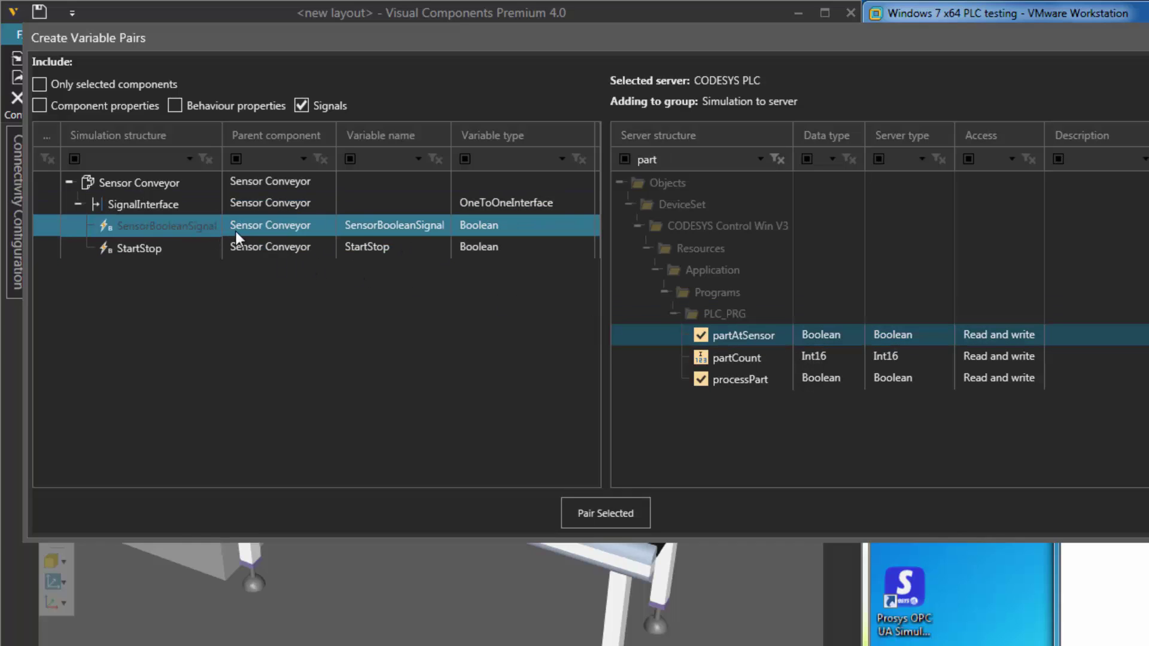
left_click(768, 338)
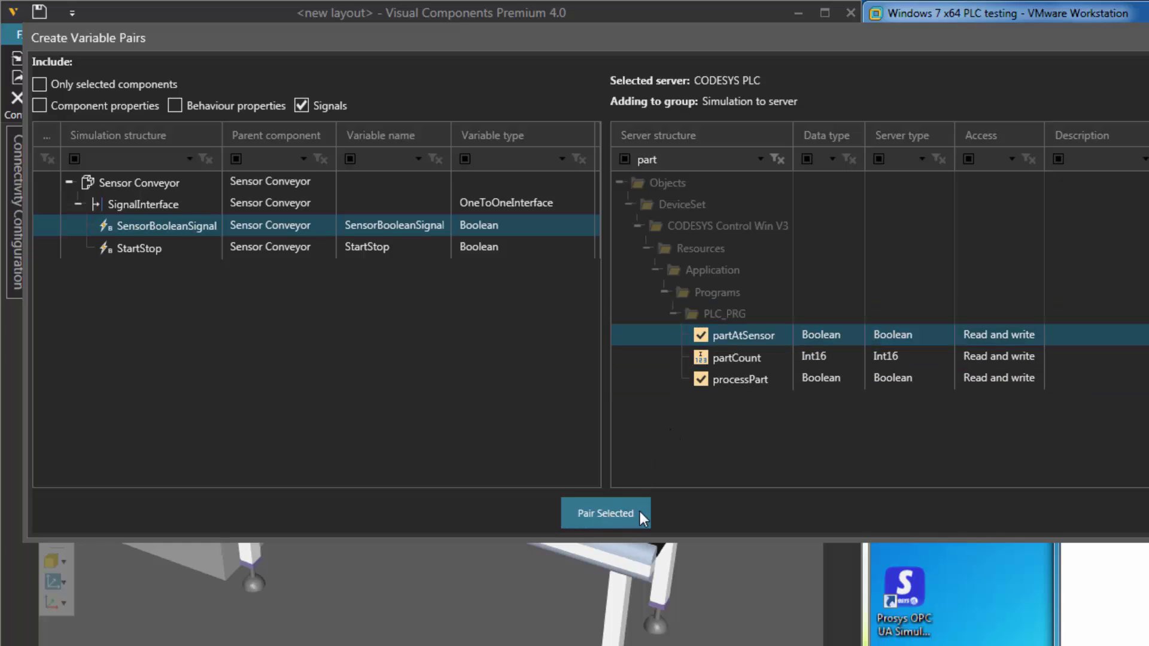
left_click(606, 513)
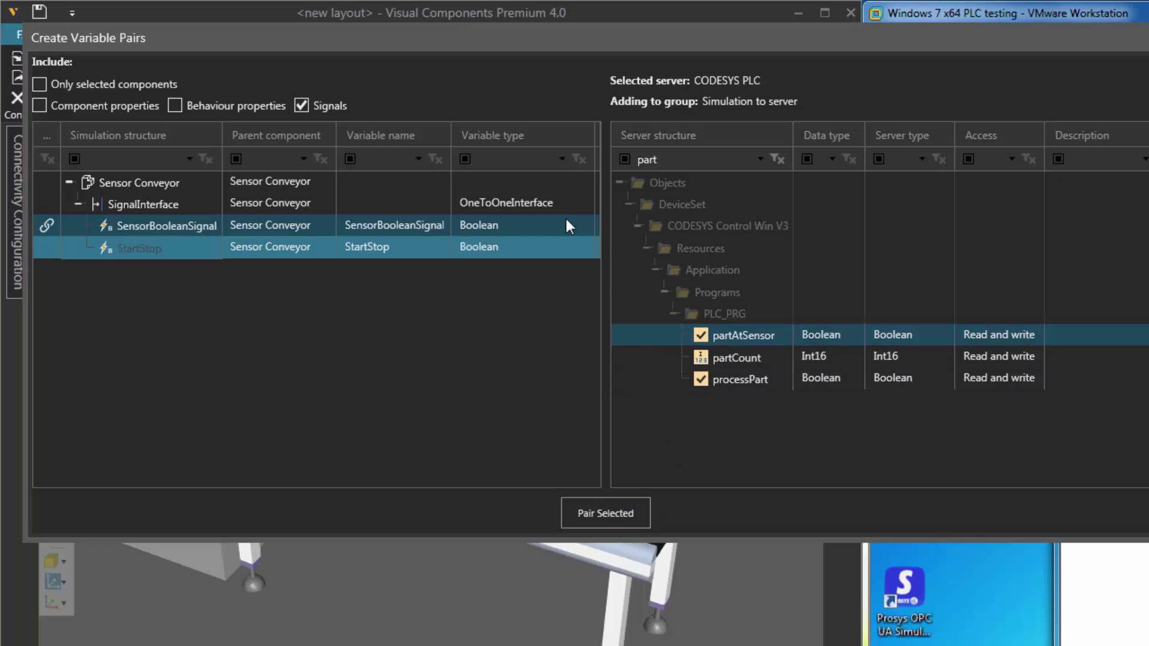
left_click(638, 337)
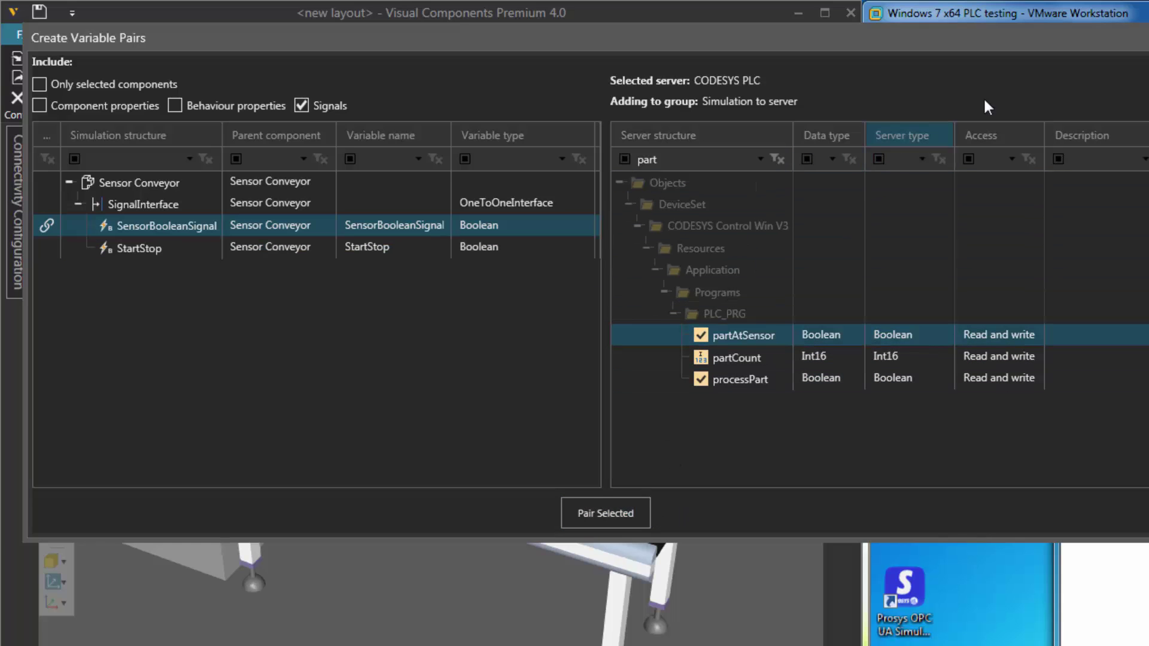
key("Escape")
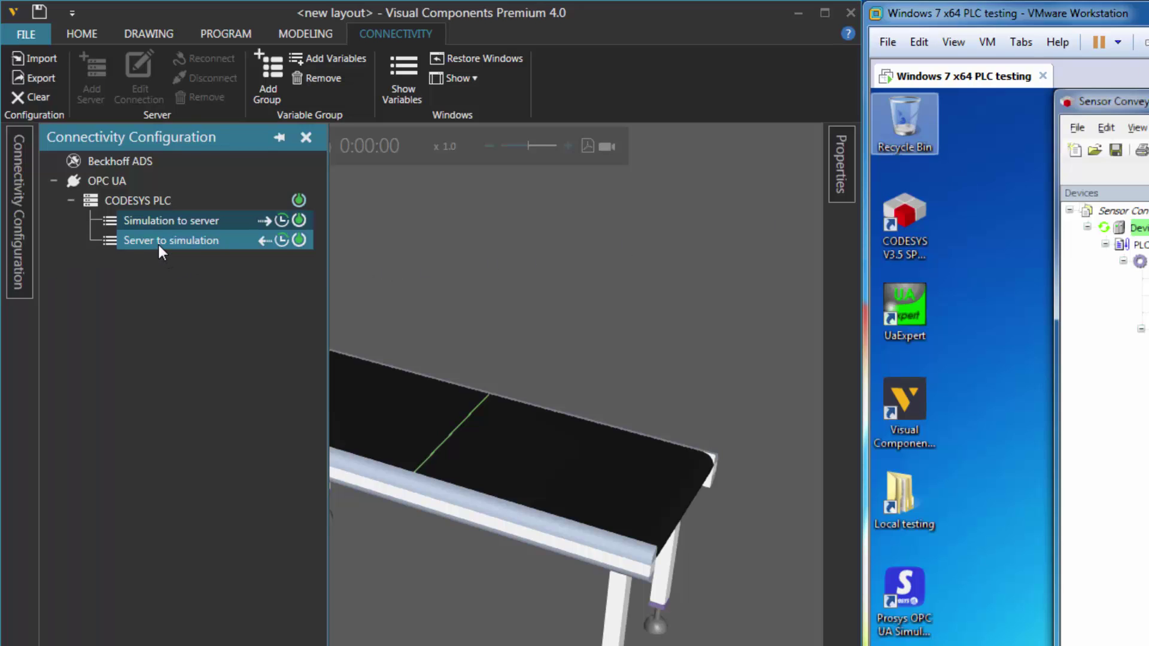
Start adding variables to the Server to simulation group and select the Sensor Conveyor's StartStop signal.
left_click(181, 240)
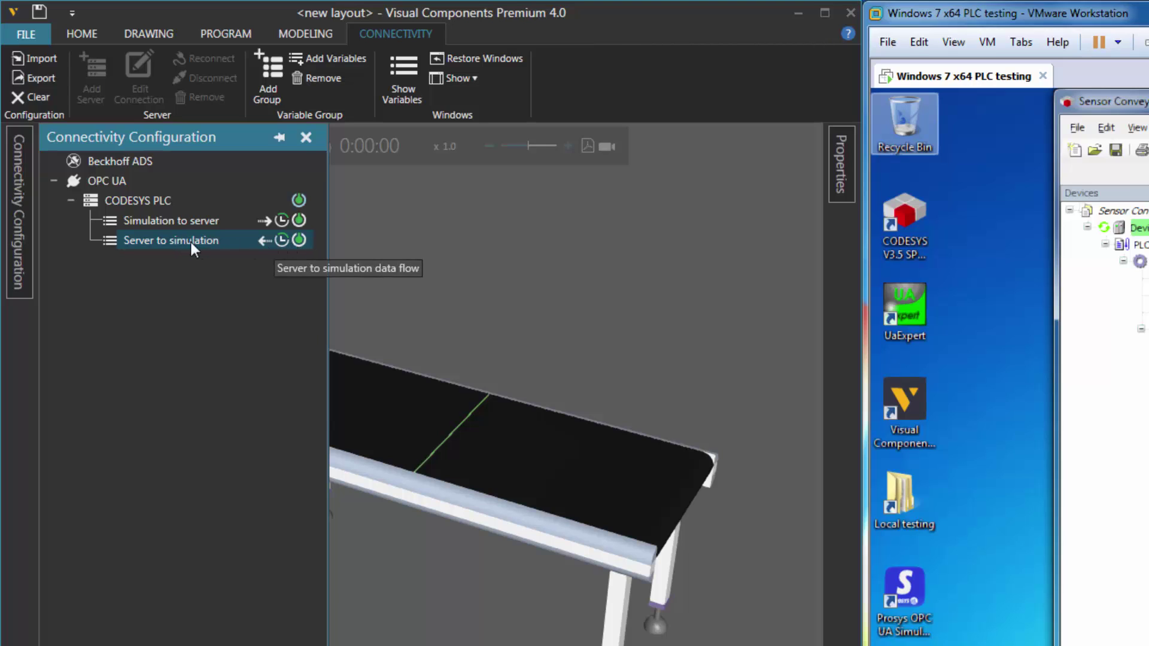
right_click(186, 239)
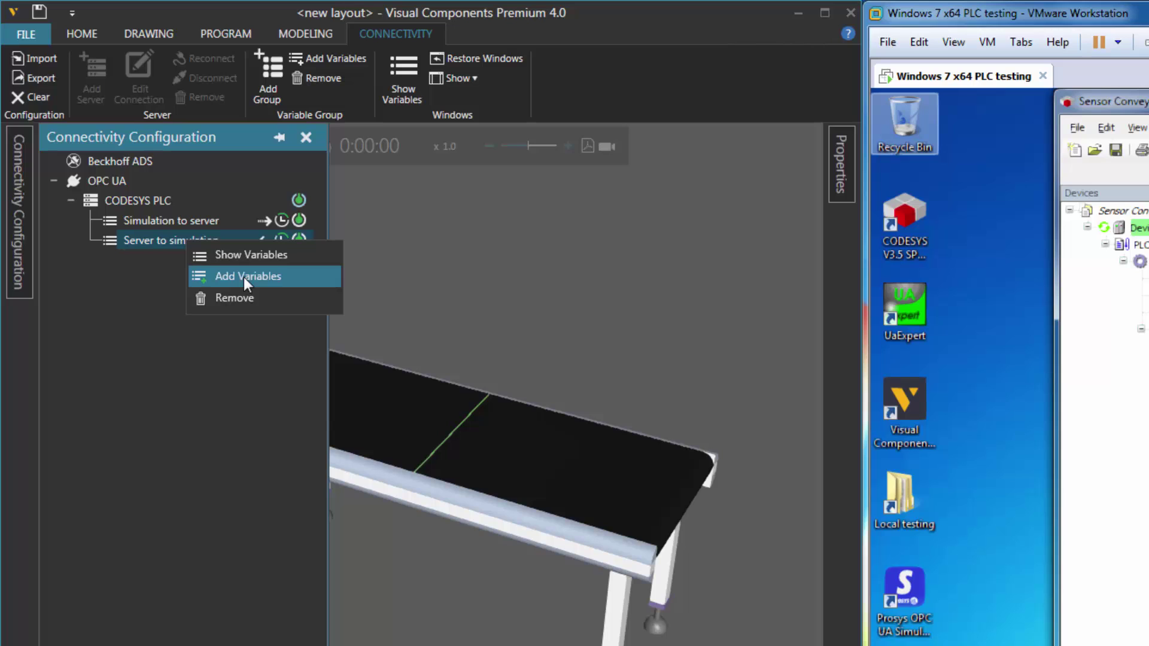
left_click(242, 278)
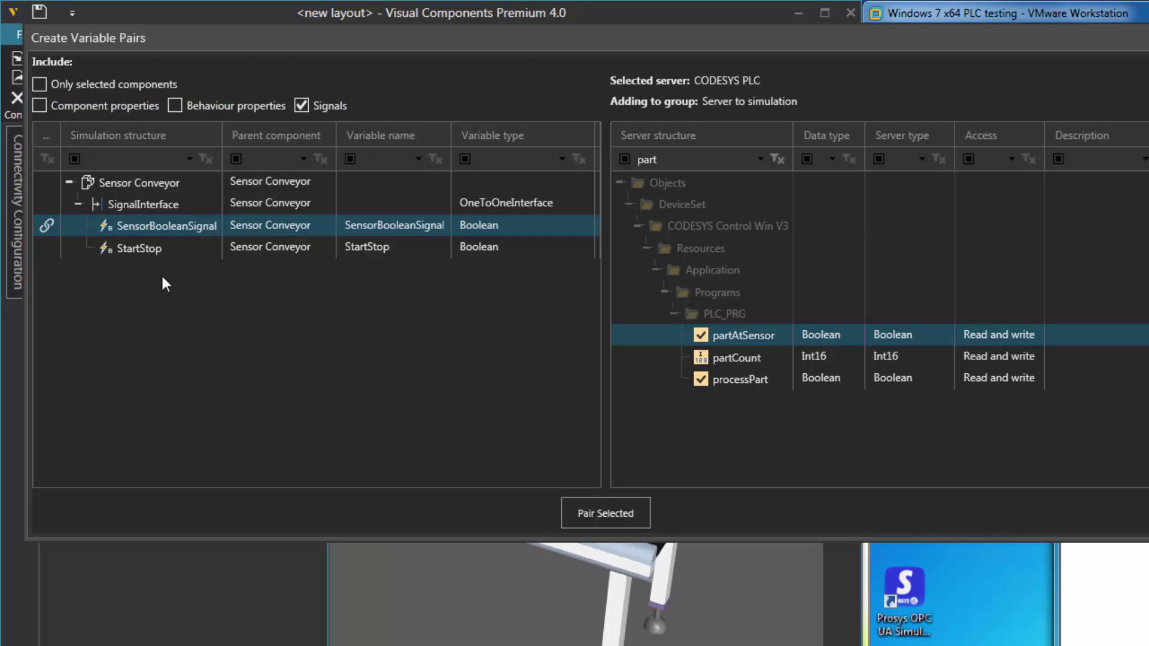
left_click(123, 246)
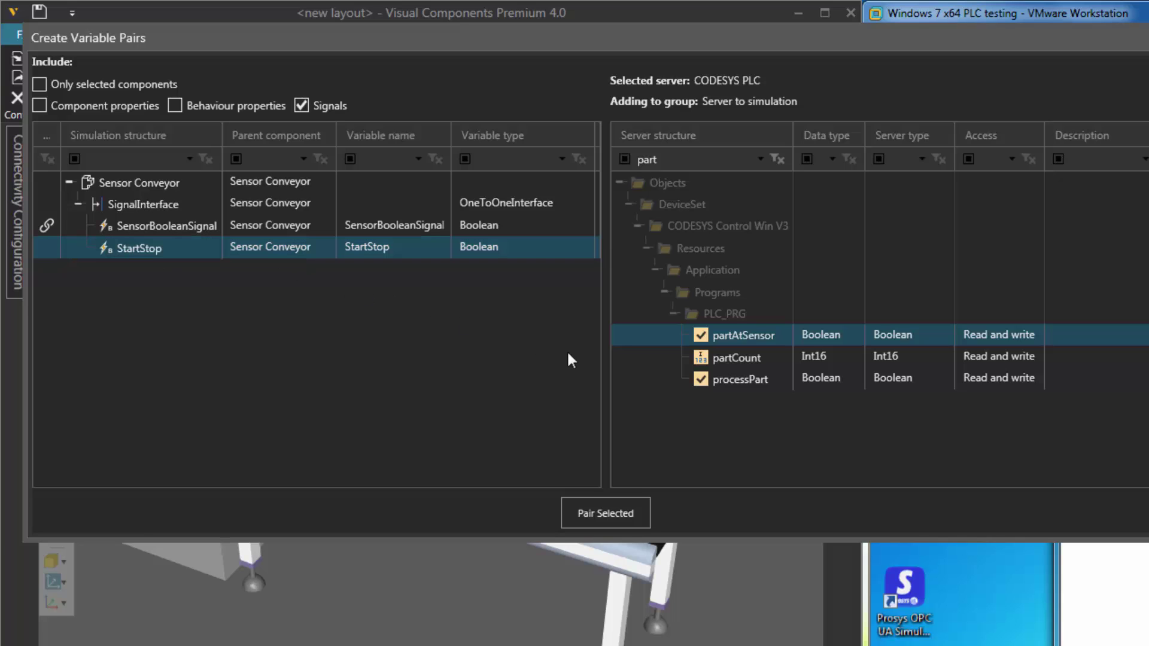
left_click(692, 380)
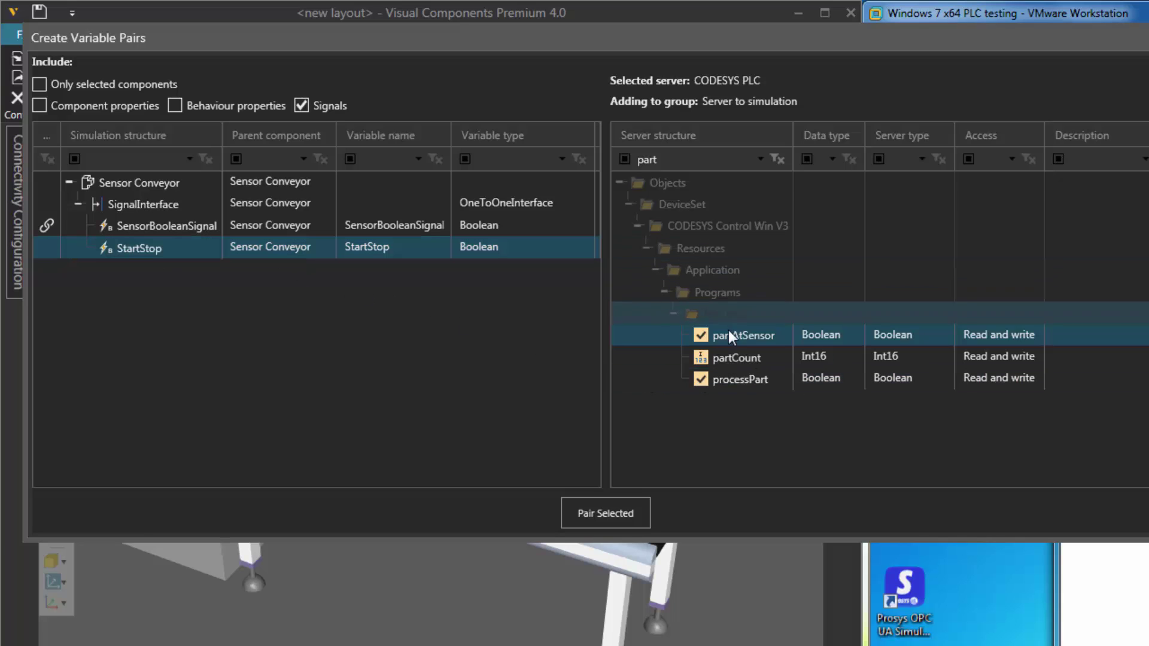
left_click(728, 349)
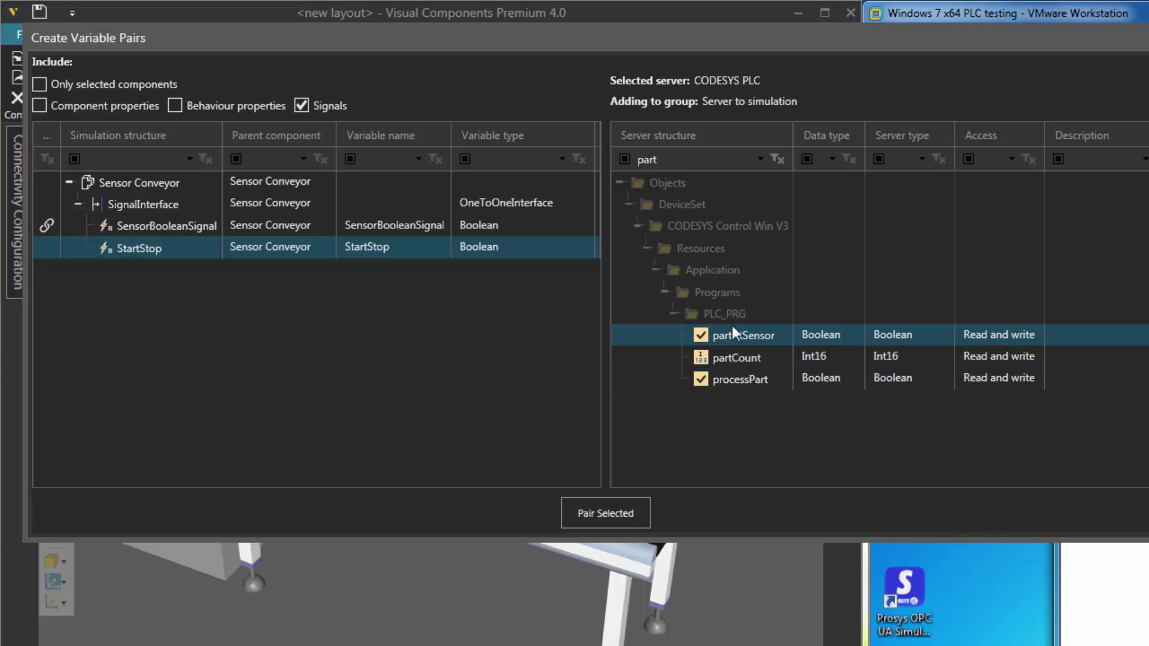
Filter the server structure by "path" and pair StartStop with the PLC variable pathStart.
left_click(669, 159)
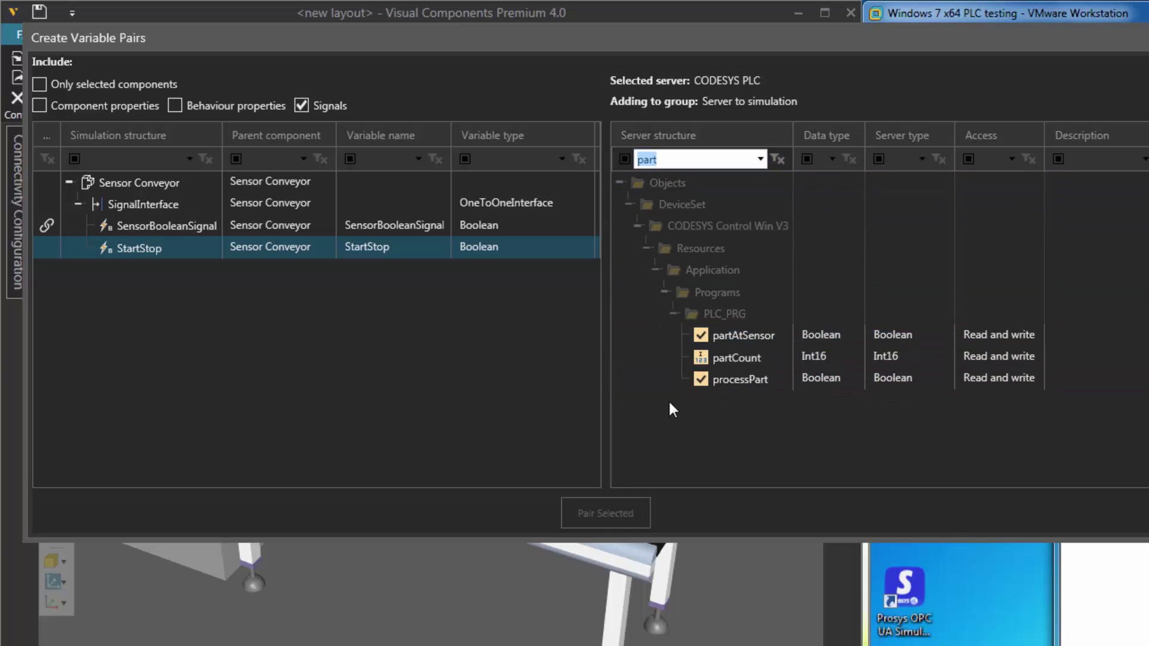
type("path")
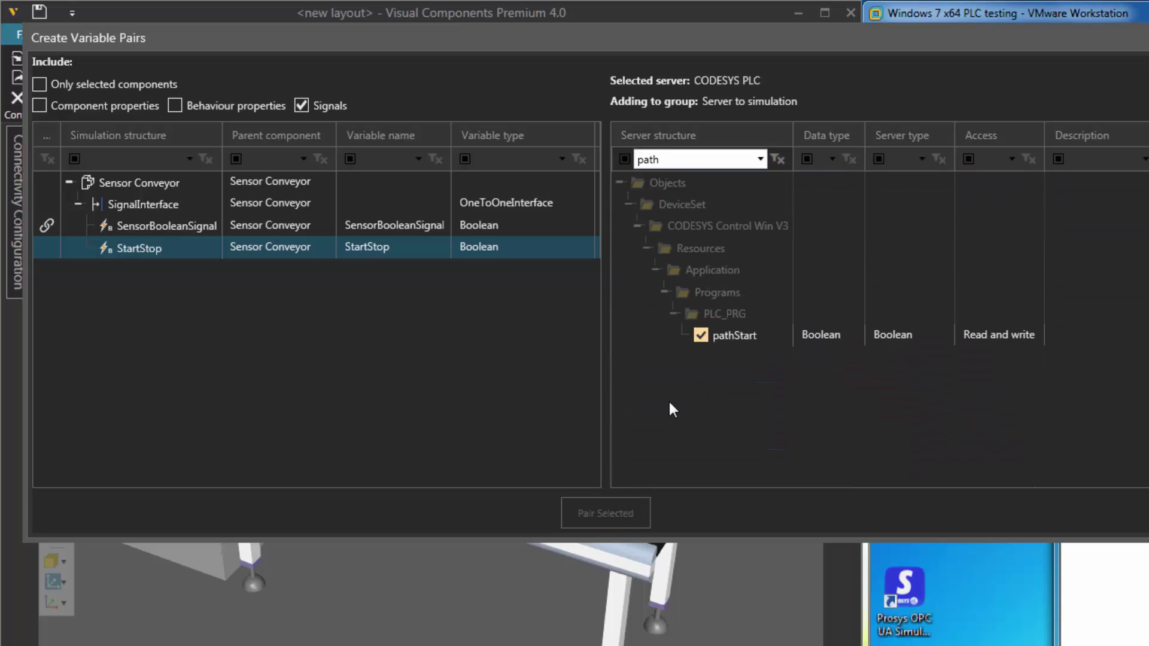
left_click(739, 336)
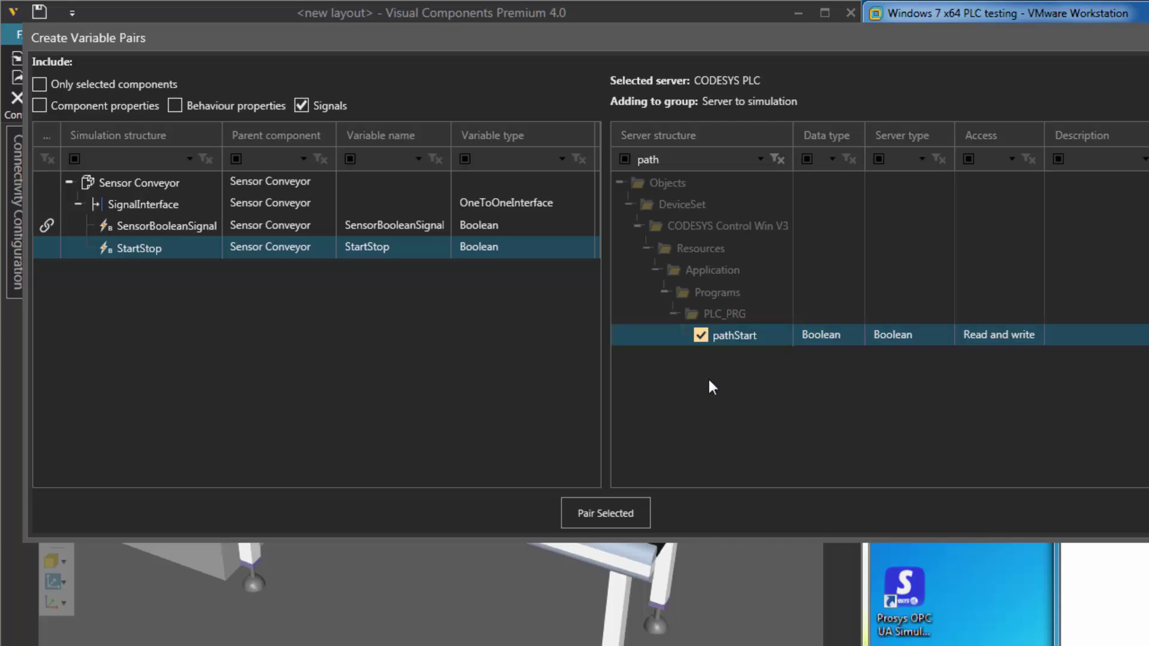
left_click(629, 508)
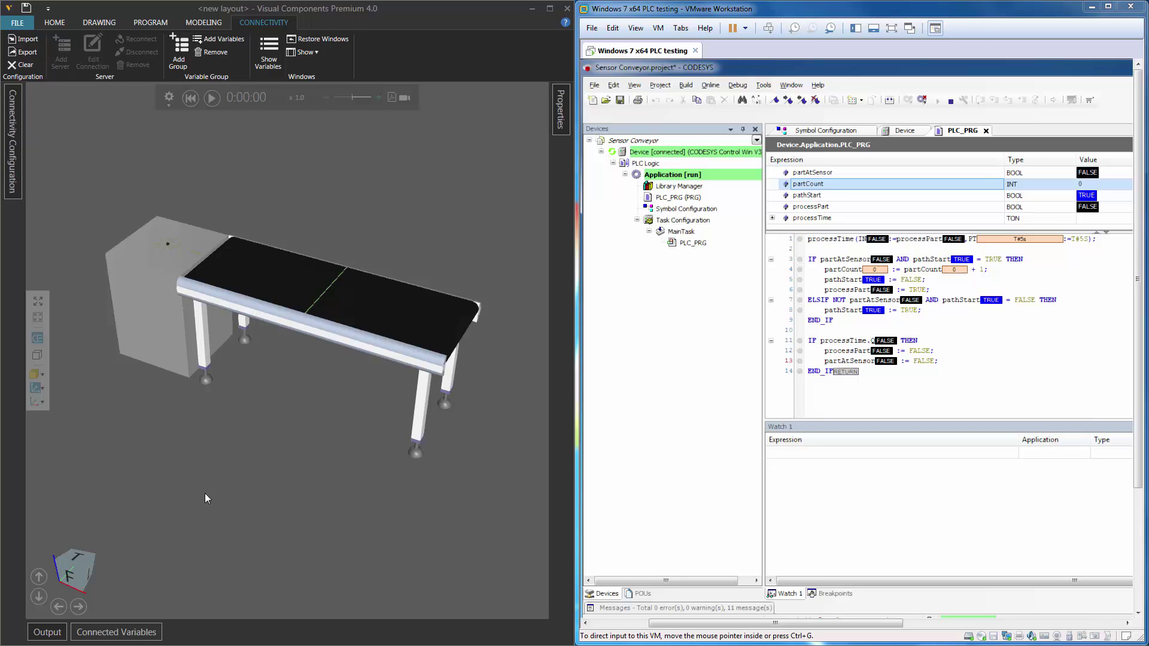
Show the Connected Variables list and pin it so it stays open below the 3D view.
left_click(138, 633)
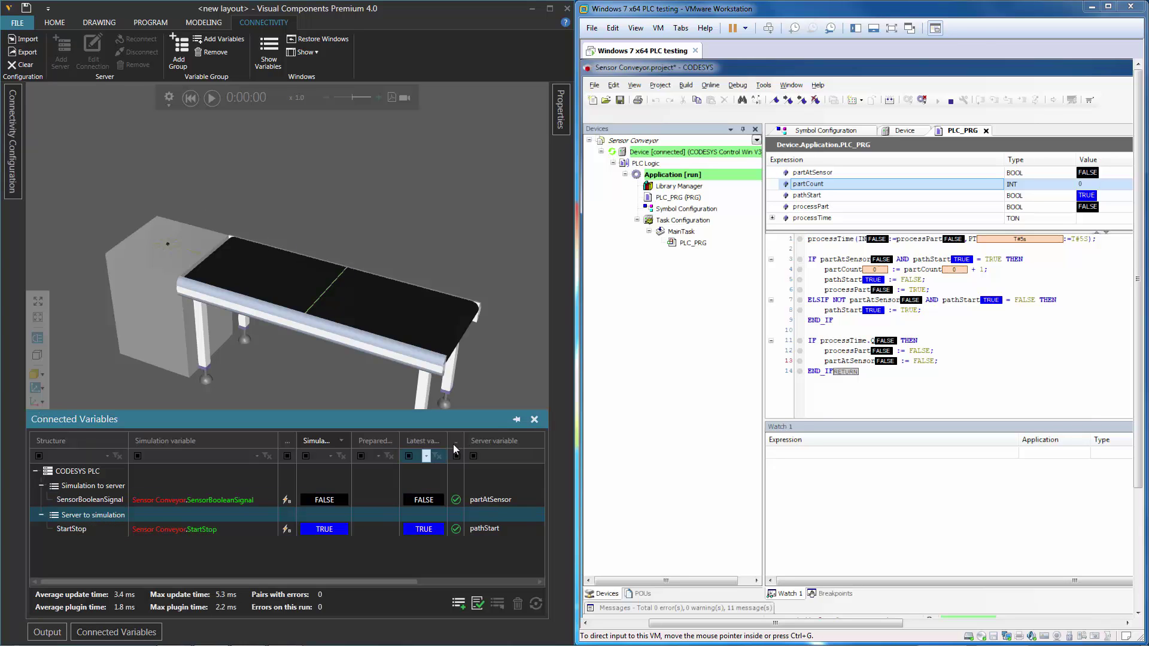
left_click(517, 419)
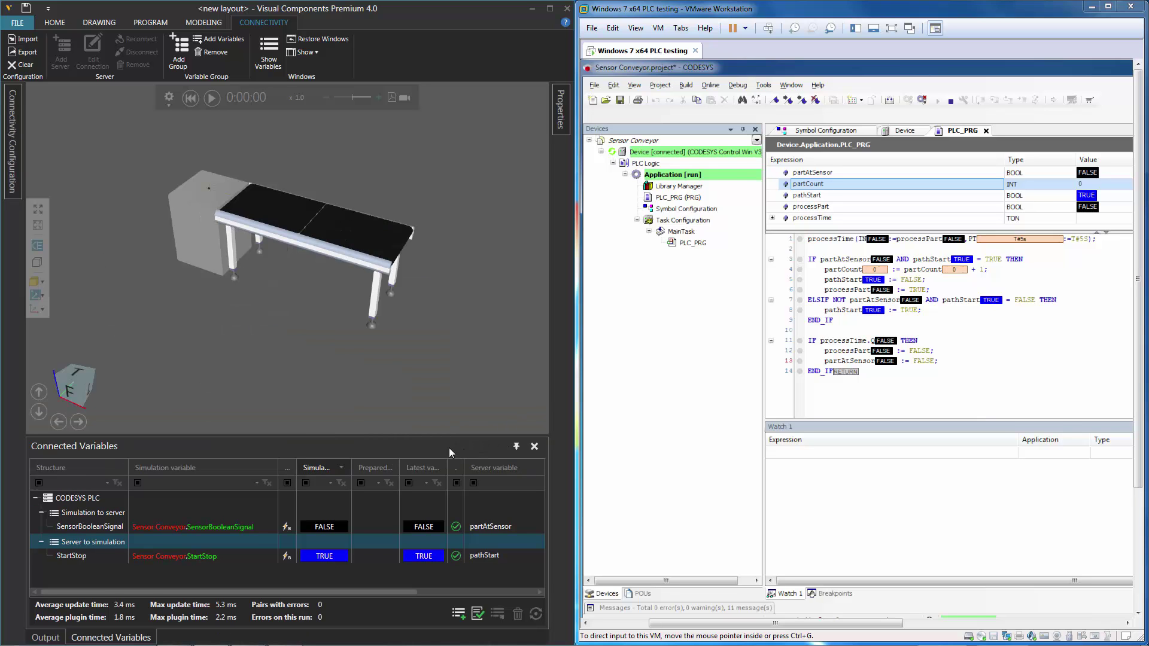
mouse_move(336, 393)
right_mouse_down()
mouse_move(329, 356)
mouse_move(332, 407)
right_mouse_up()
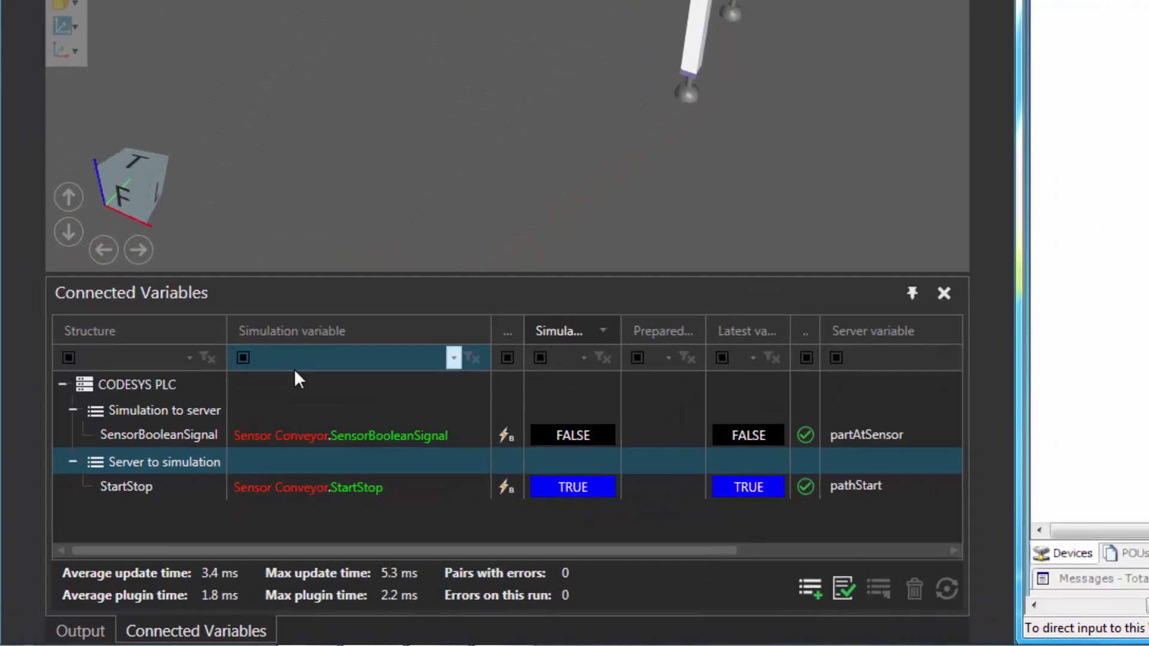
Examine both connected variable pairs, comparing their simulation variables, current values and server variables in each group.
left_click(141, 514)
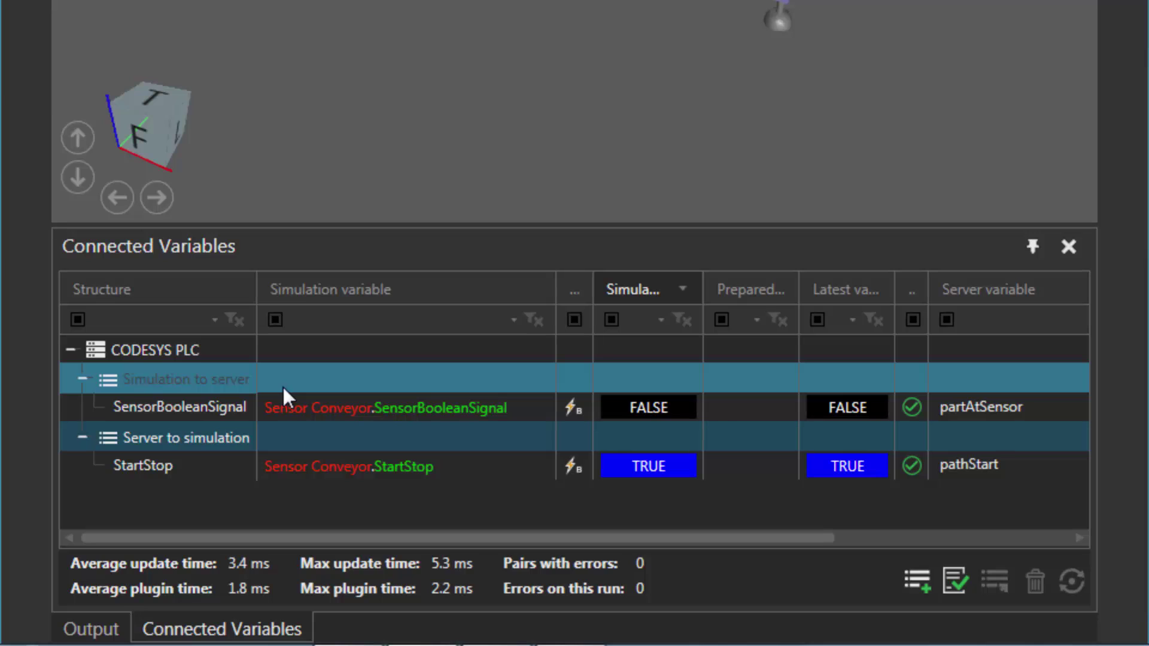
left_click(288, 407)
left_click(302, 432)
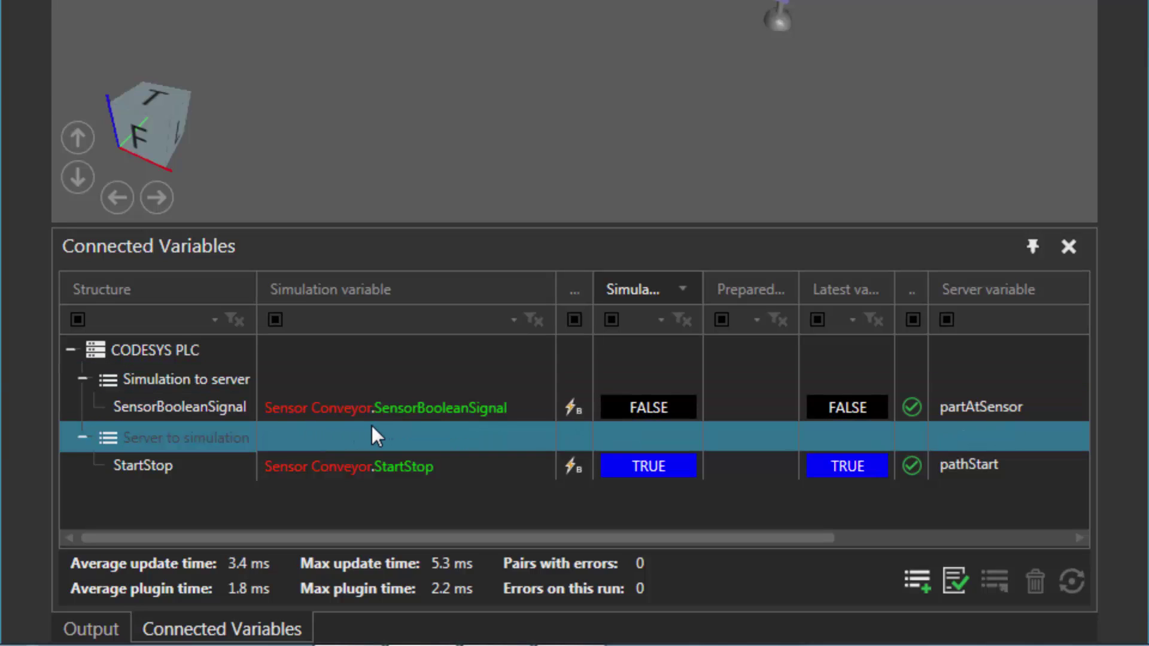
key("Up")
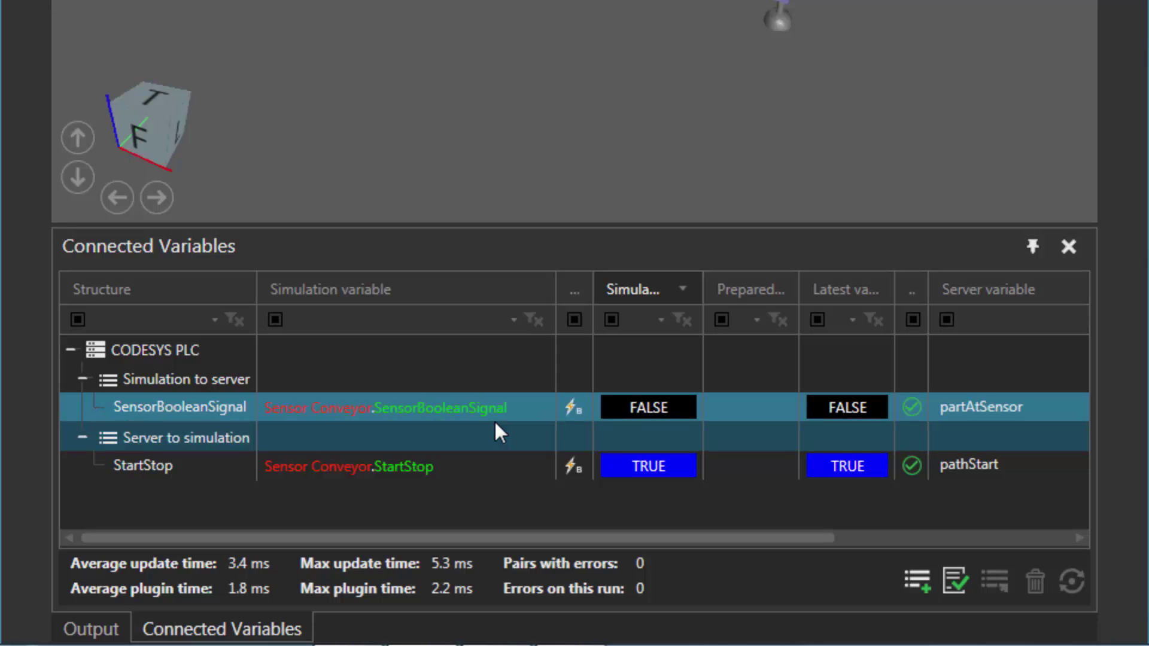
left_click(622, 438)
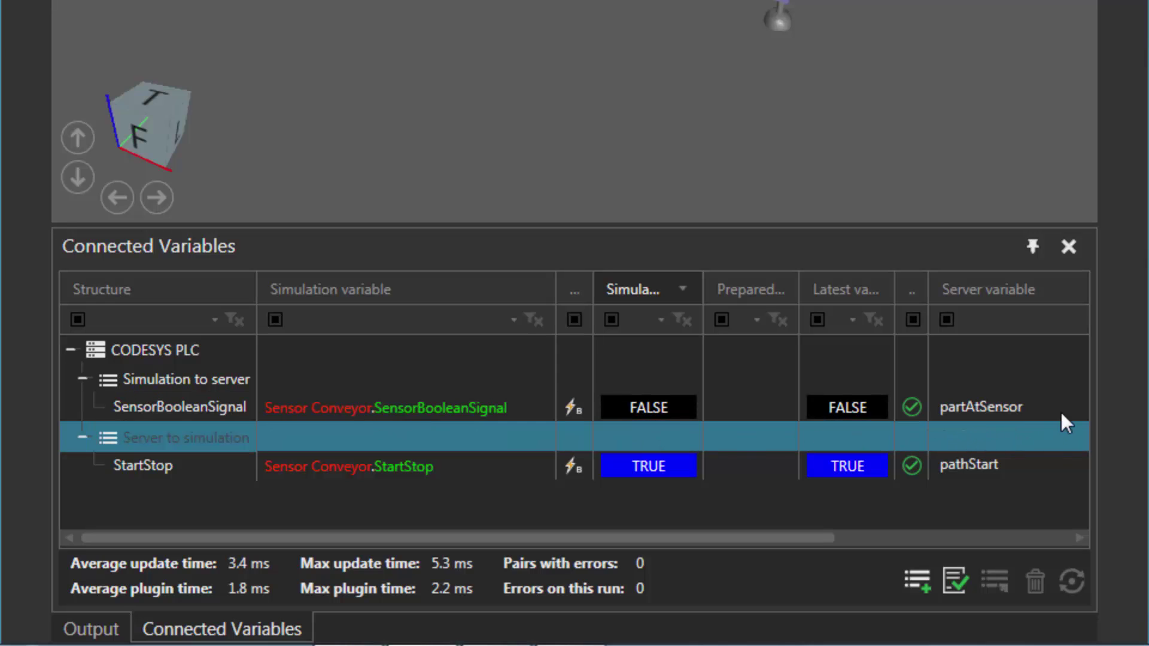
key("Up")
key("Up")
key("Down")
key("Down")
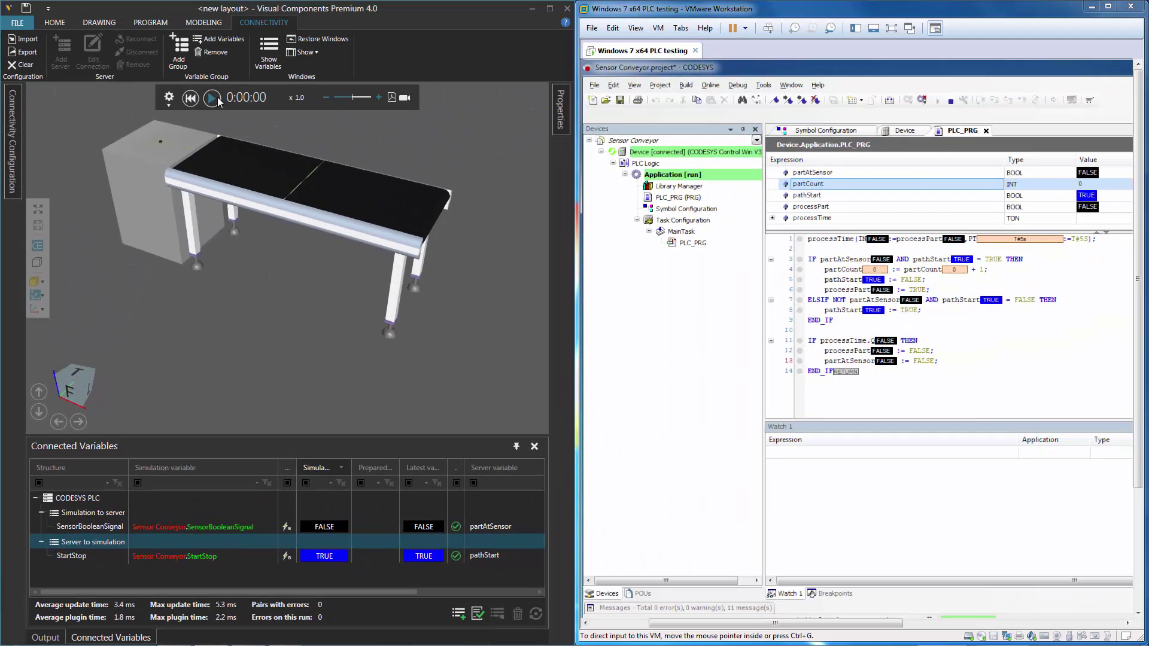
Run the simulation and watch the conveyor's sensor and StartStop signals alongside the PLC_PRG variables.
left_click(212, 98)
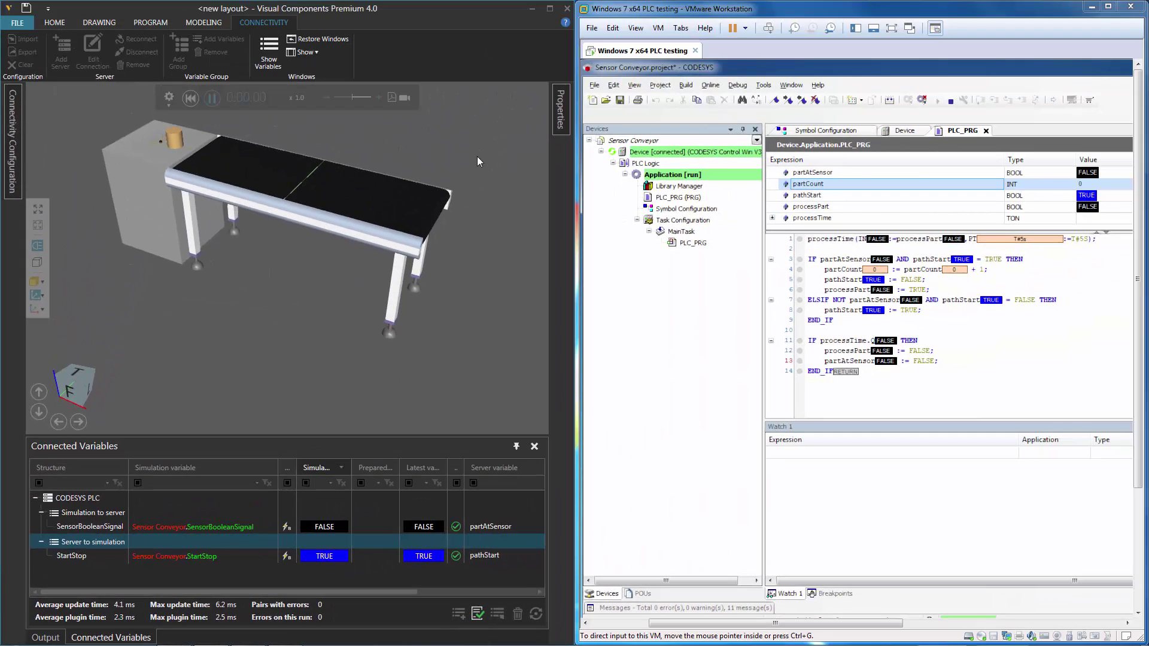
right_click_drag(476, 156, 468, 181)
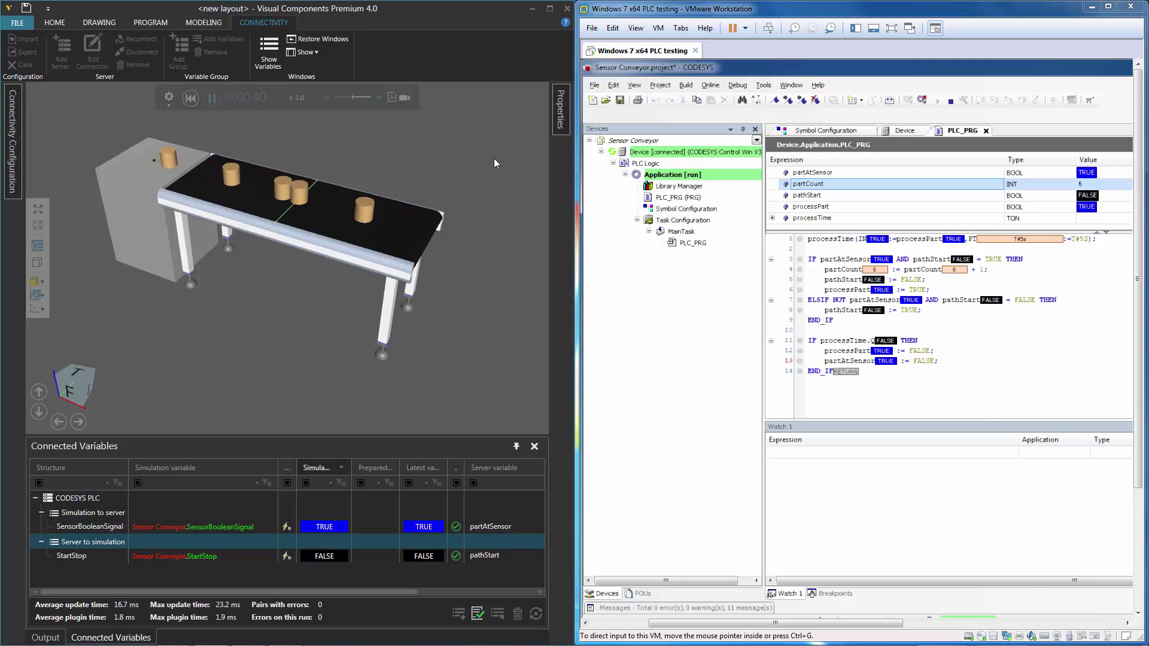
Disable the "Simulation to server" variable group while the simulation is running.
left_click(561, 120)
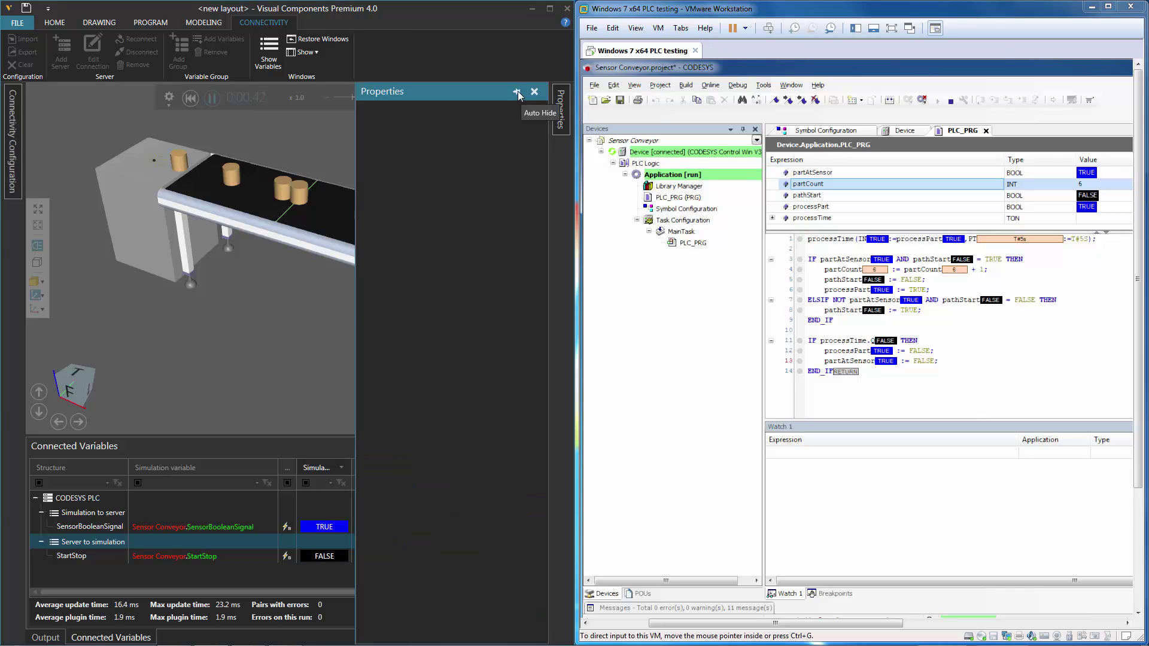
left_click(13, 155)
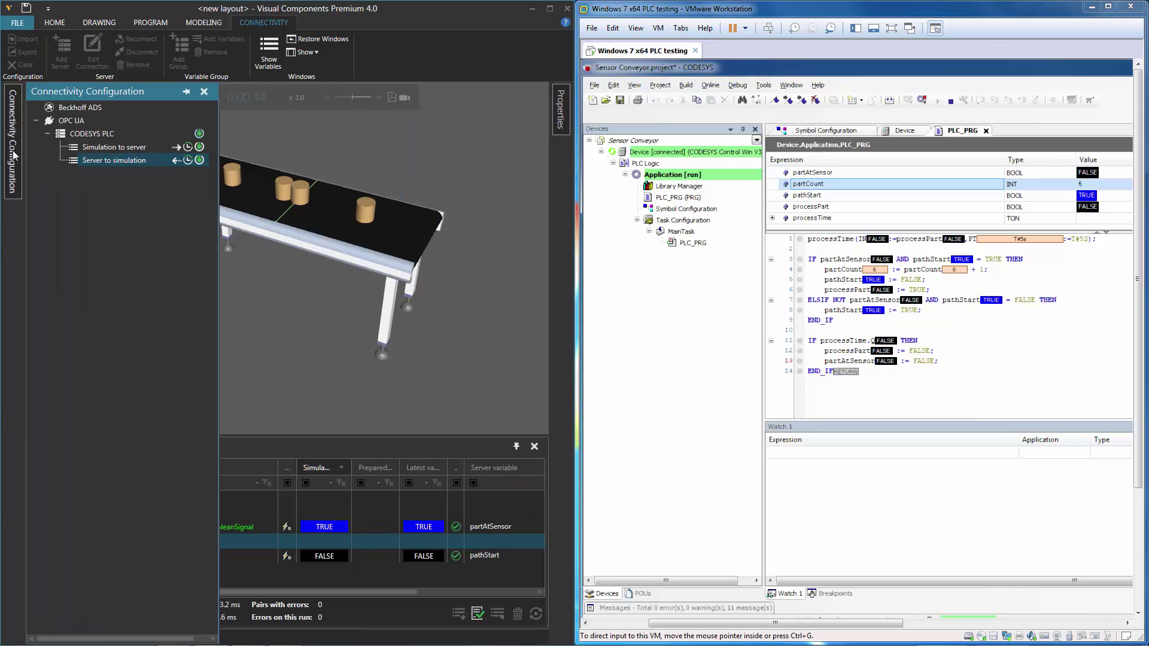
left_click(108, 149)
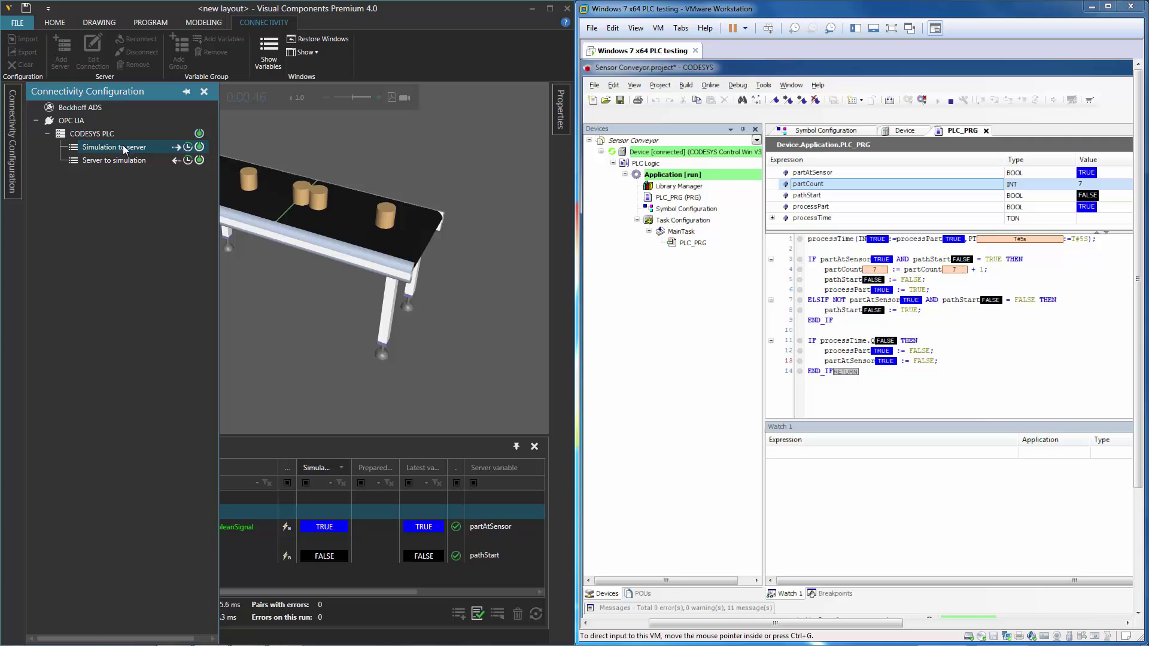
left_click(561, 124)
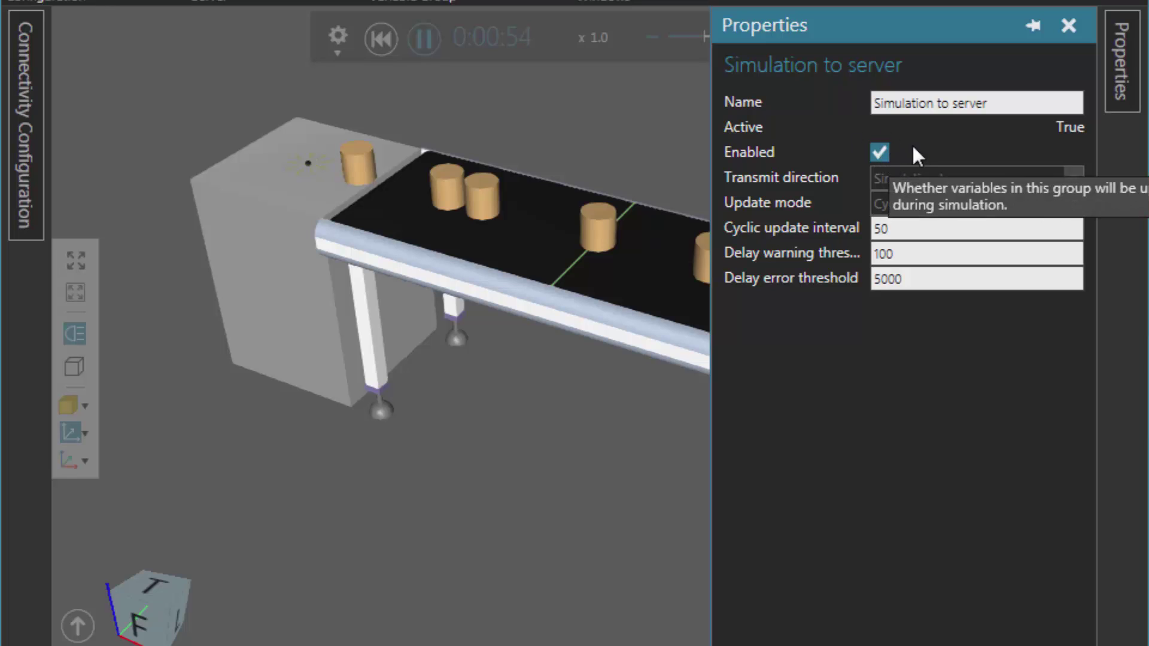
left_click(880, 151)
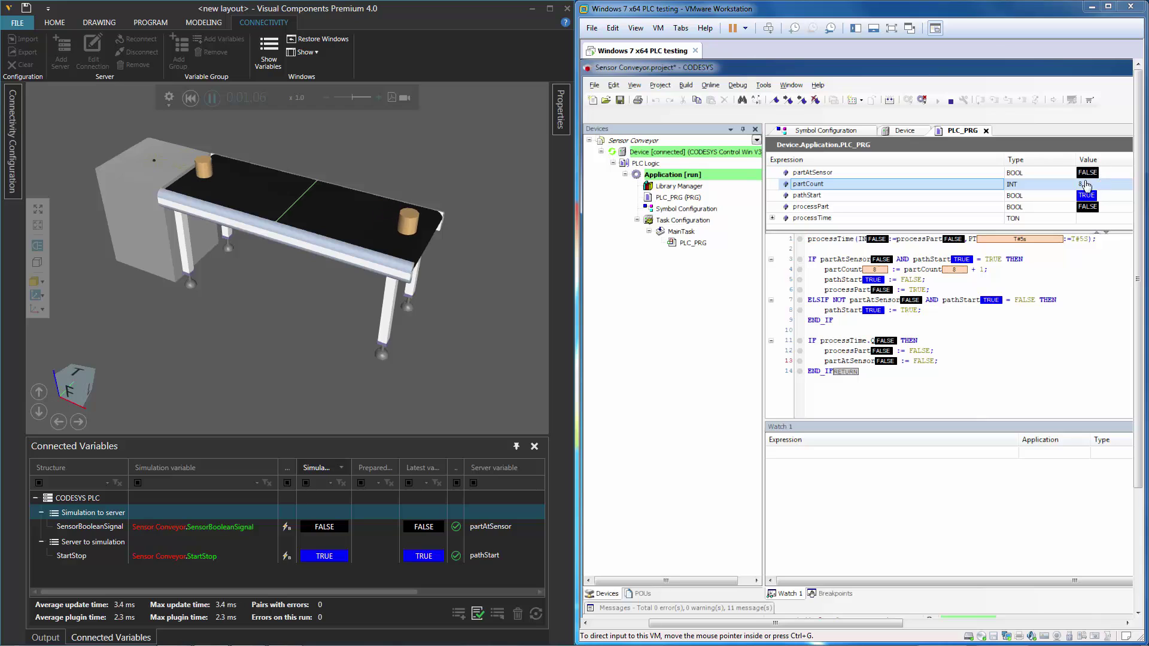
Re-enable the "Simulation to server" variable group so its variables update during the simulation.
left_click(561, 111)
left_click(12, 156)
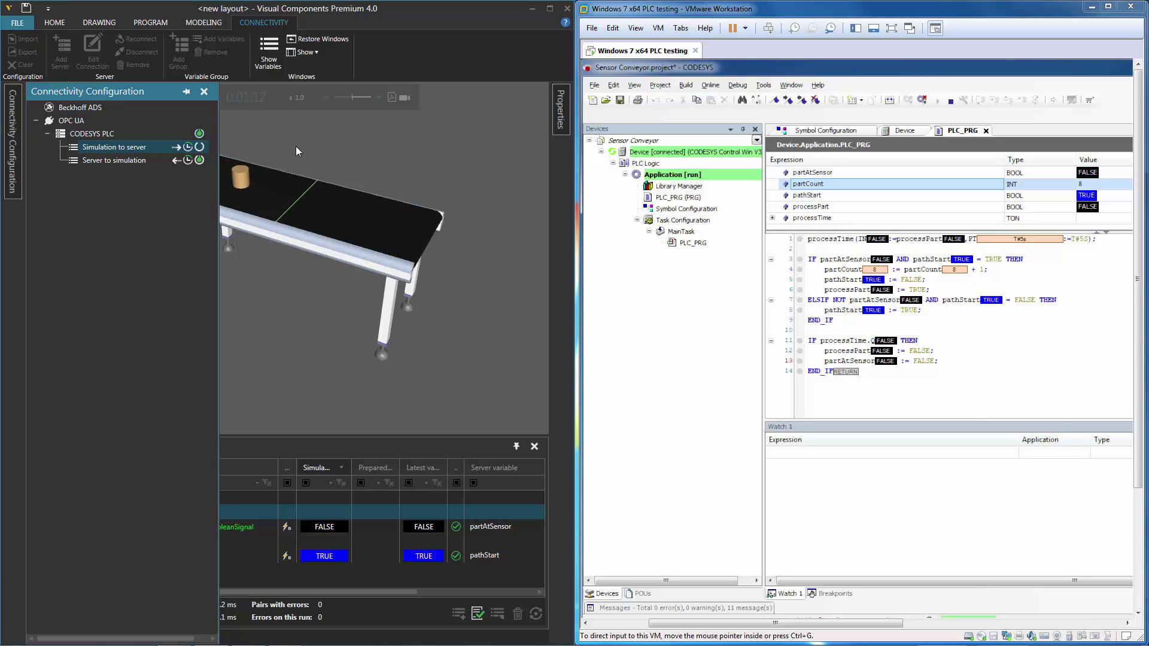
left_click(562, 126)
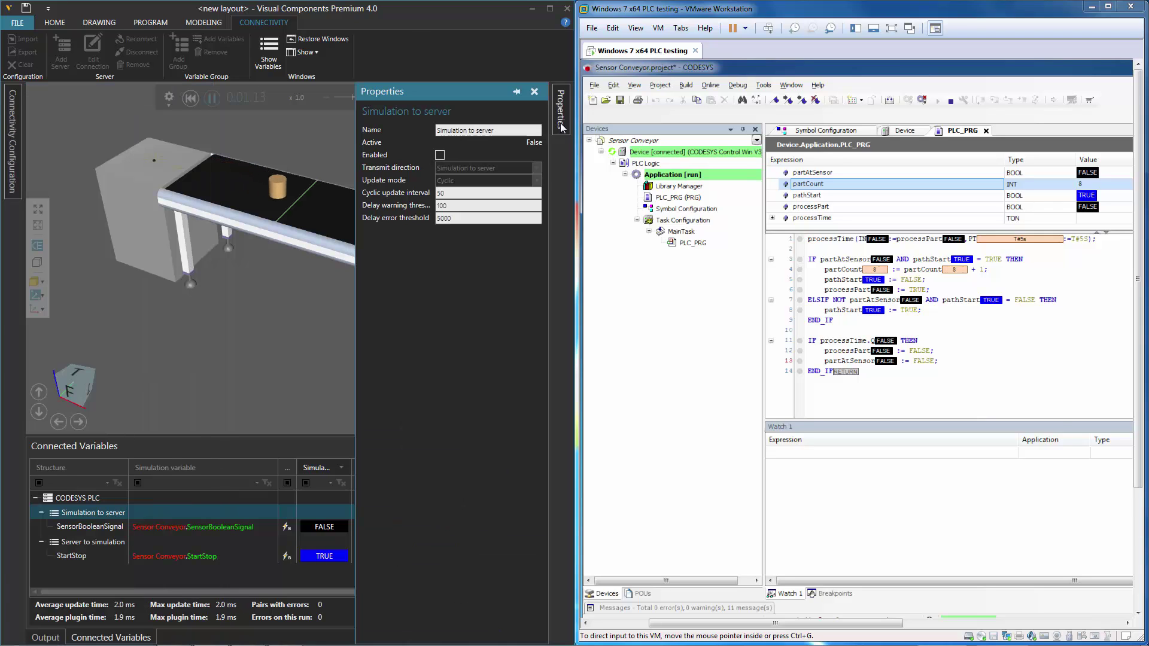
left_click(440, 155)
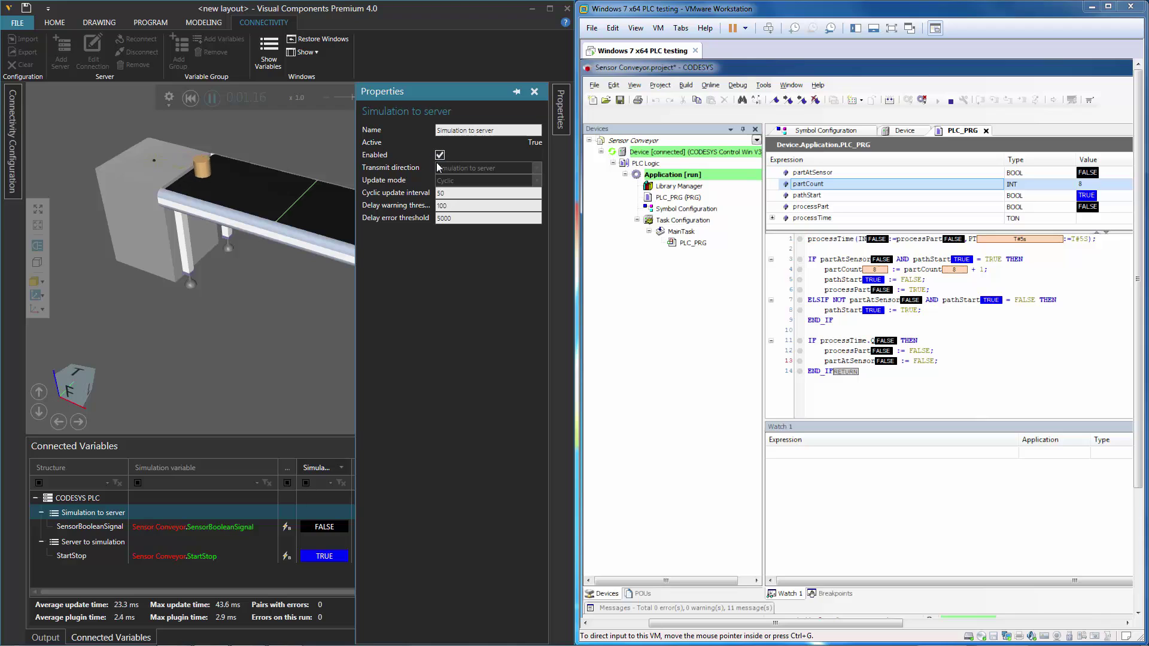
left_click(335, 157)
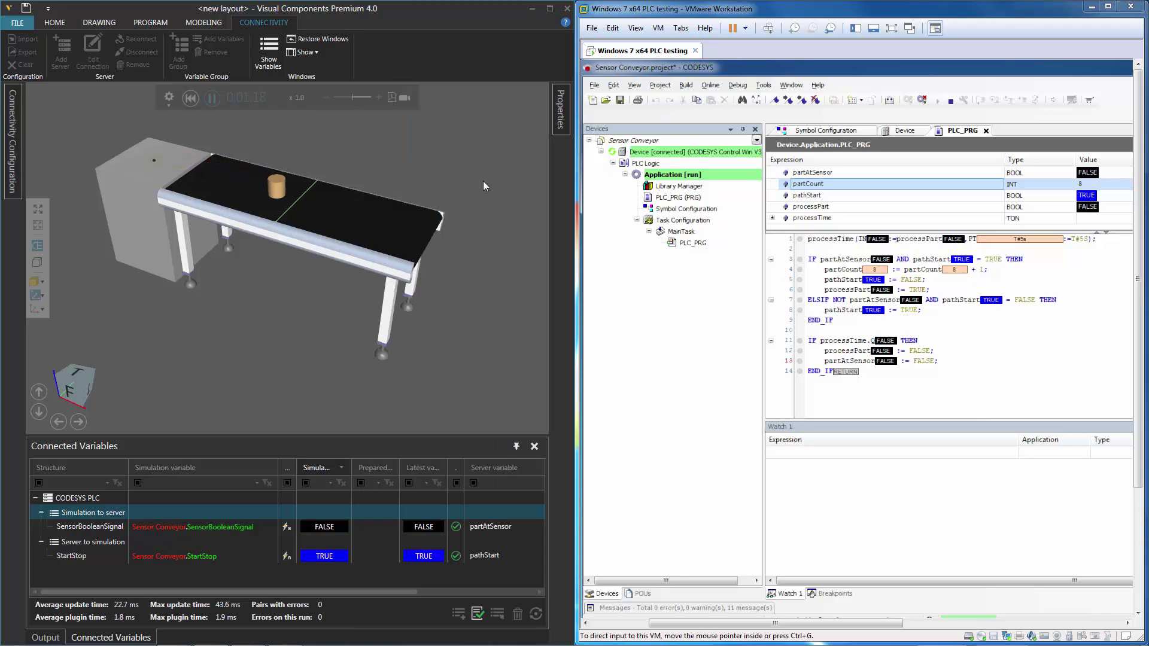